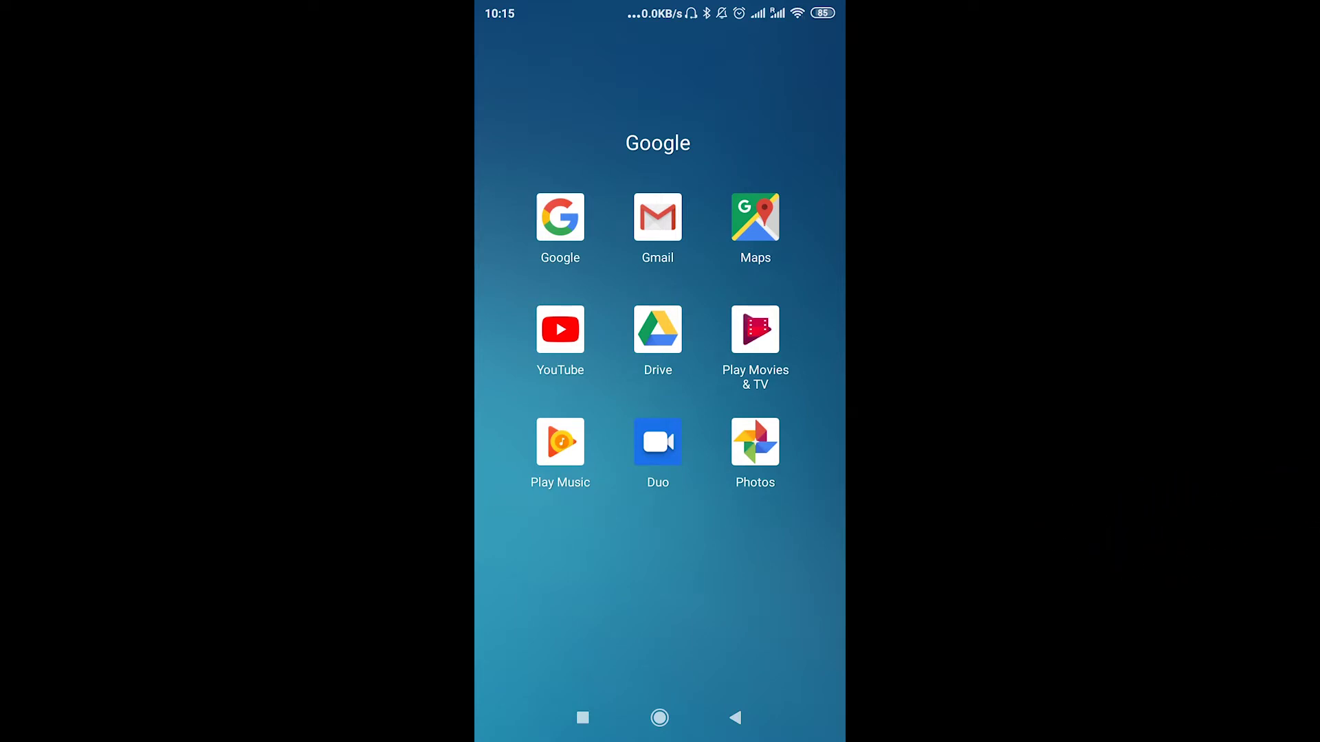
- Launch YouTube from the home screen's Google folder and begin a new video upload
left_click(569, 326)
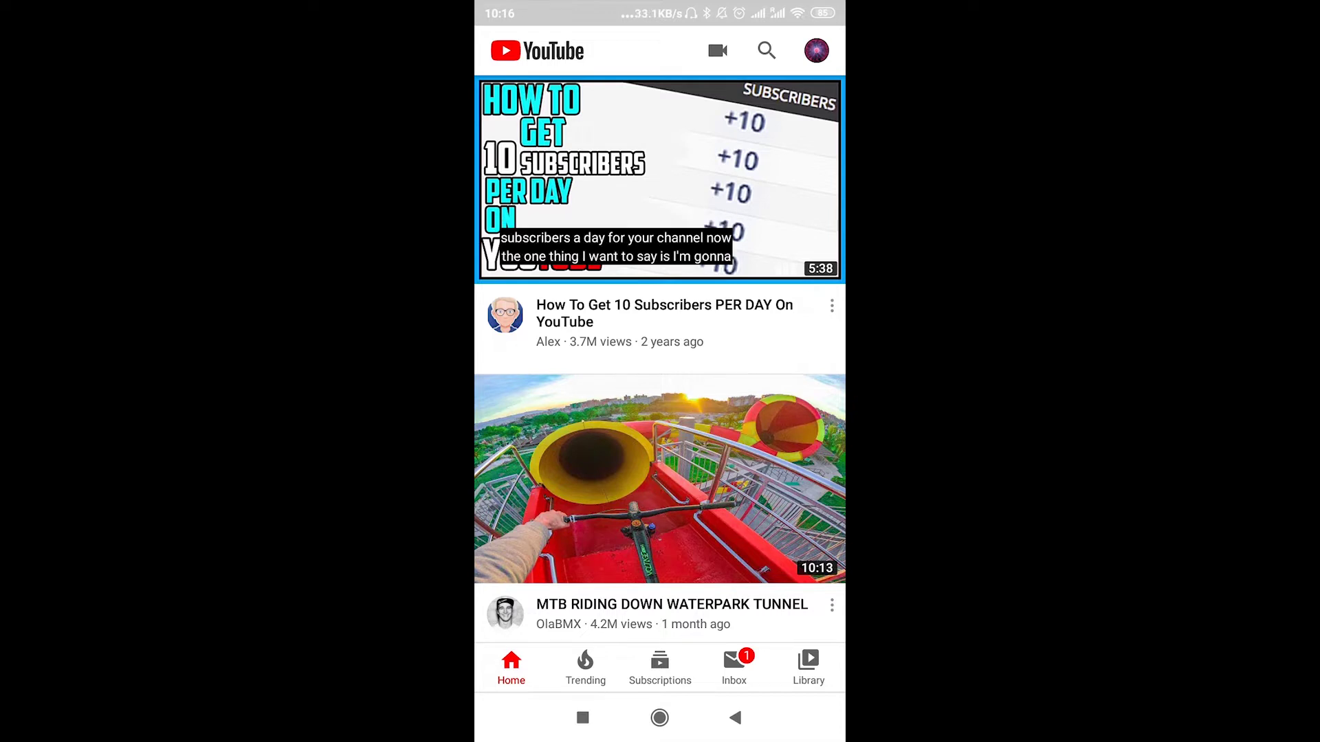
scroll(711, 67, "down", 1)
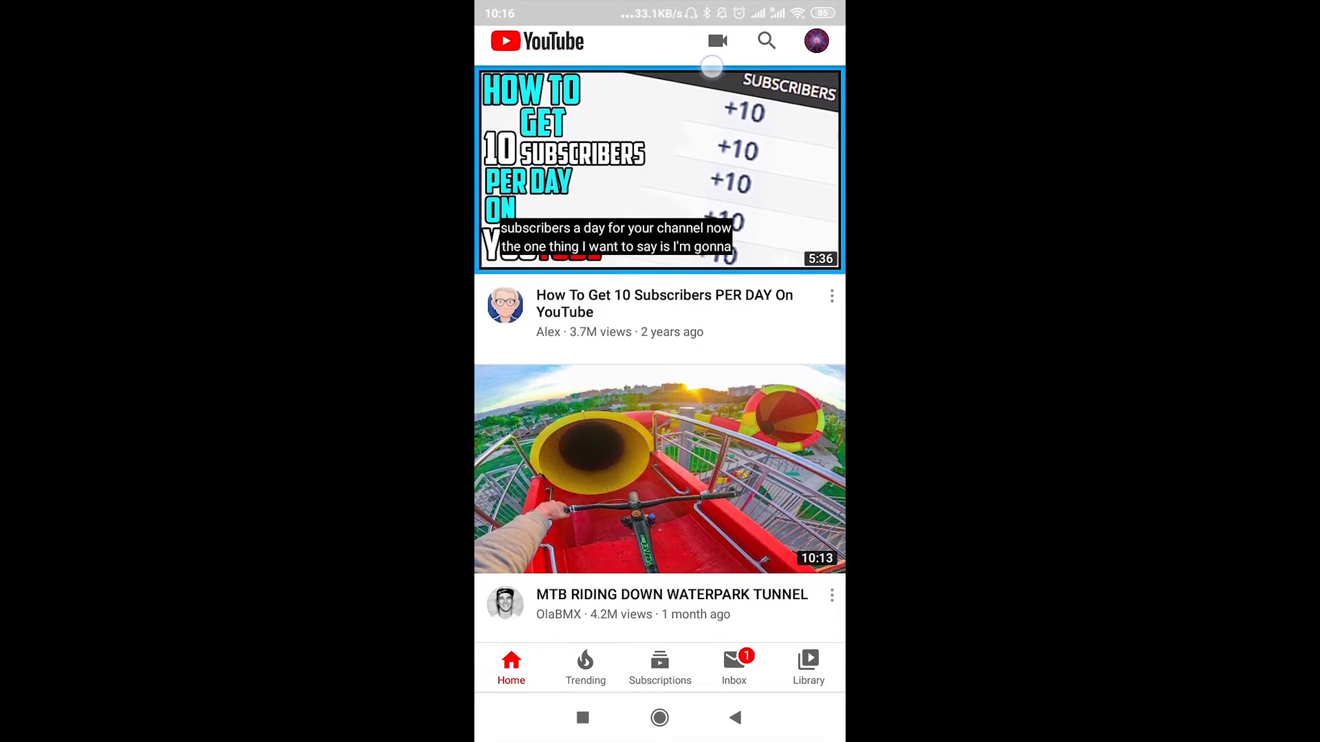
left_click_drag(712, 68, 712, 85)
left_click_drag(702, 36, 718, 48)
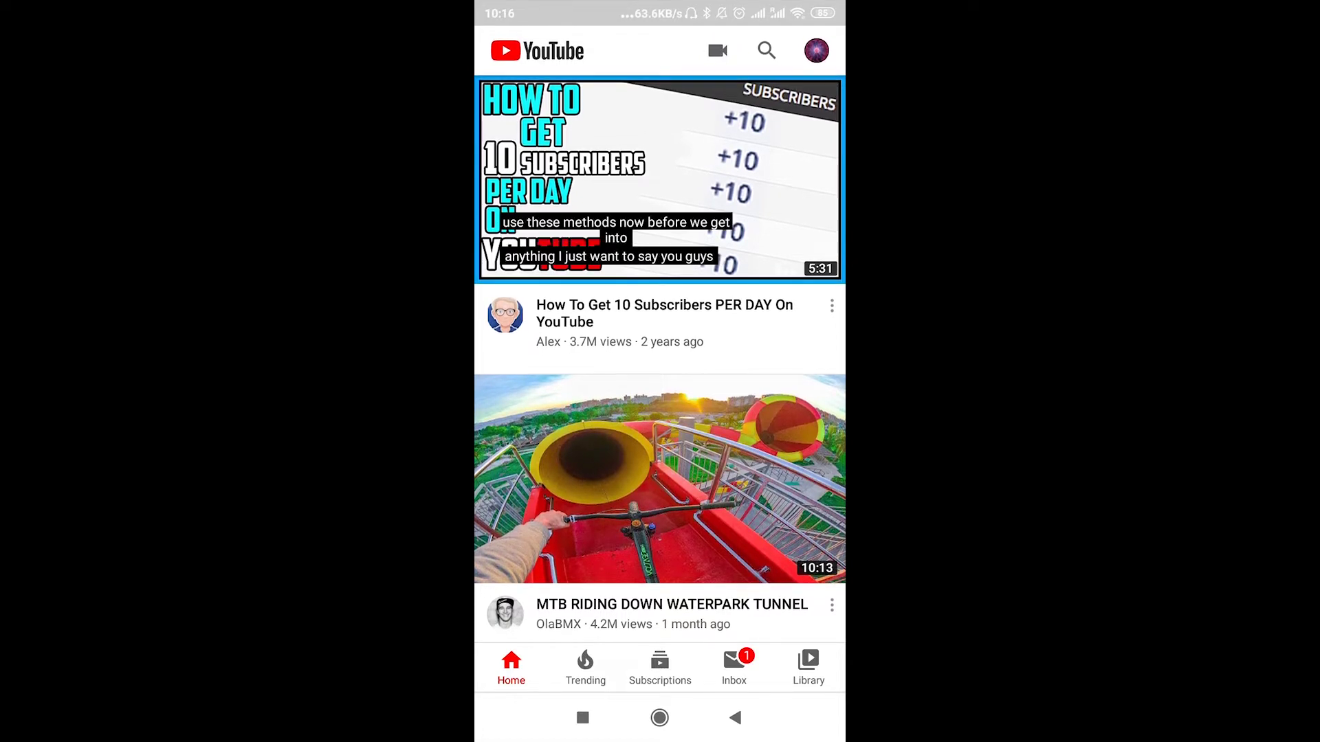
left_click(717, 50)
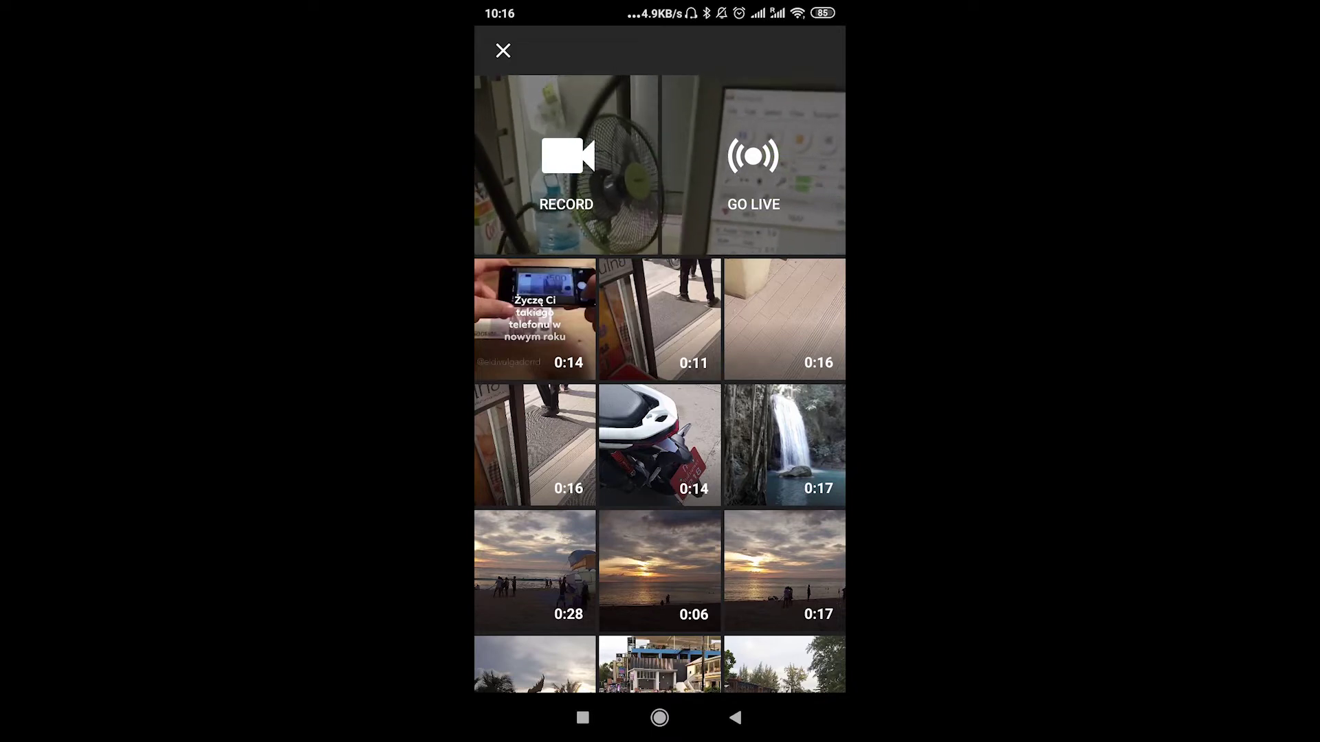
scroll(660, 480, "down", 1)
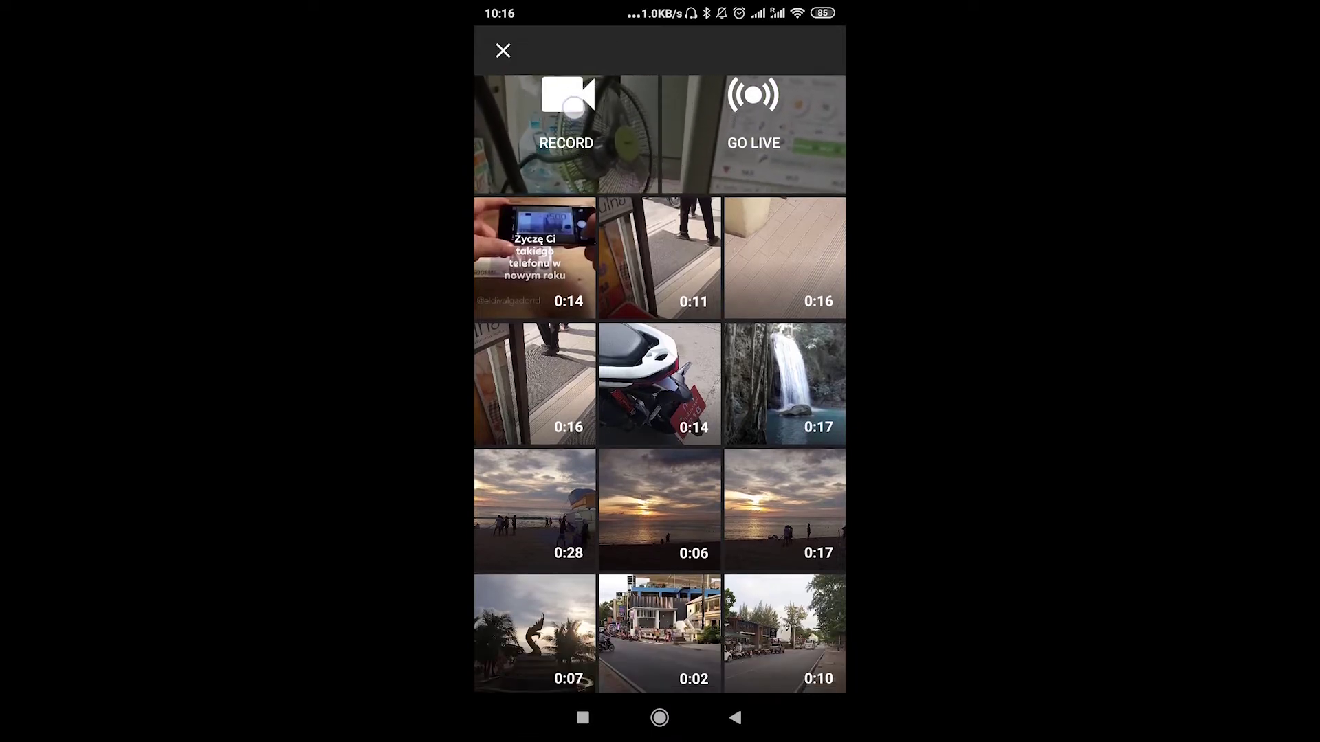
scroll(660, 479, "up", 1)
scroll(758, 197, "down", 1)
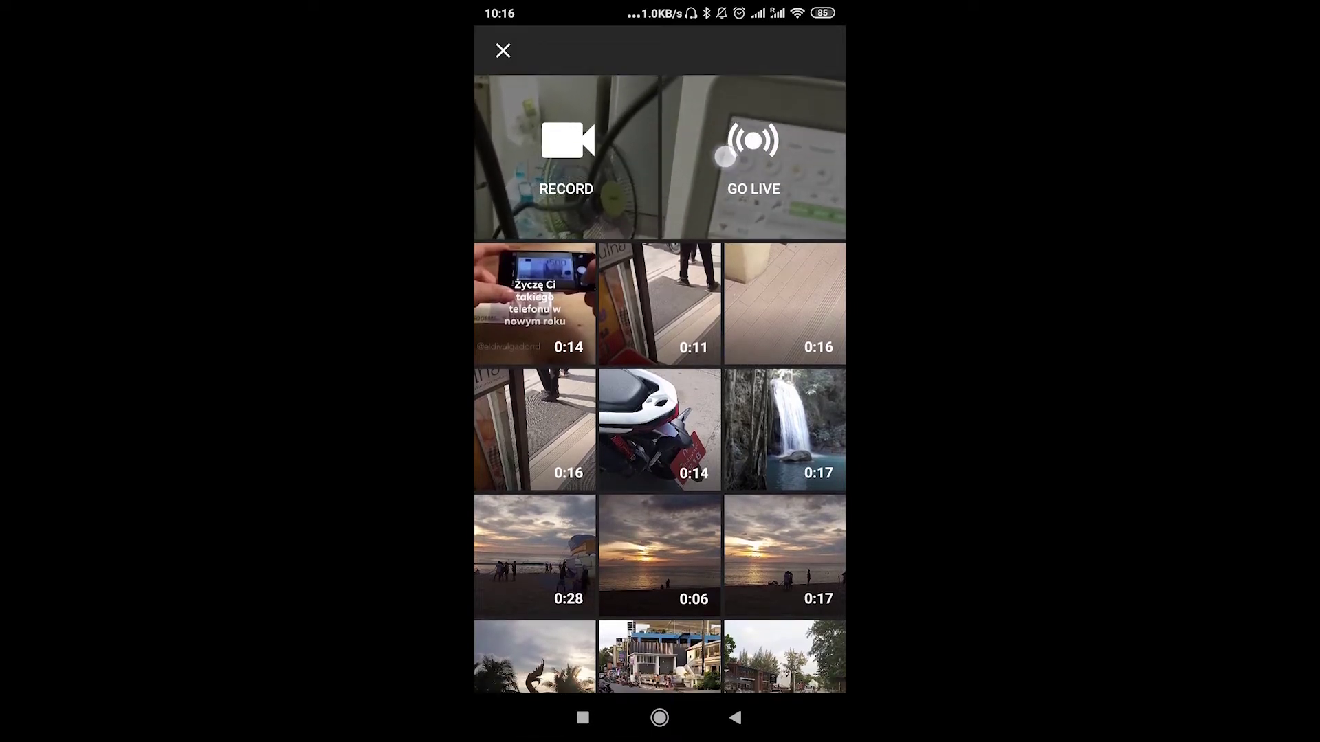
scroll(758, 196, "up", 1)
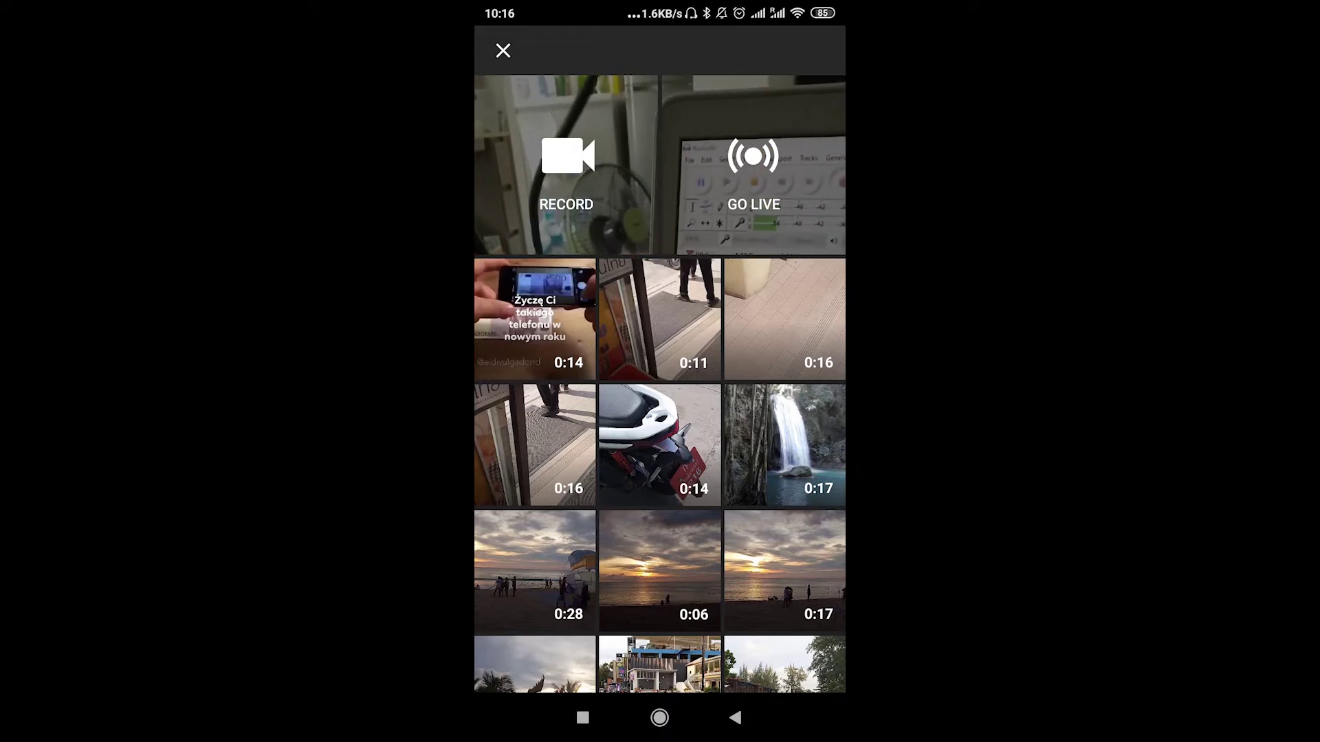
- Select the 0:17 waterfall clip, then briefly play and pause its preview
left_click(802, 442)
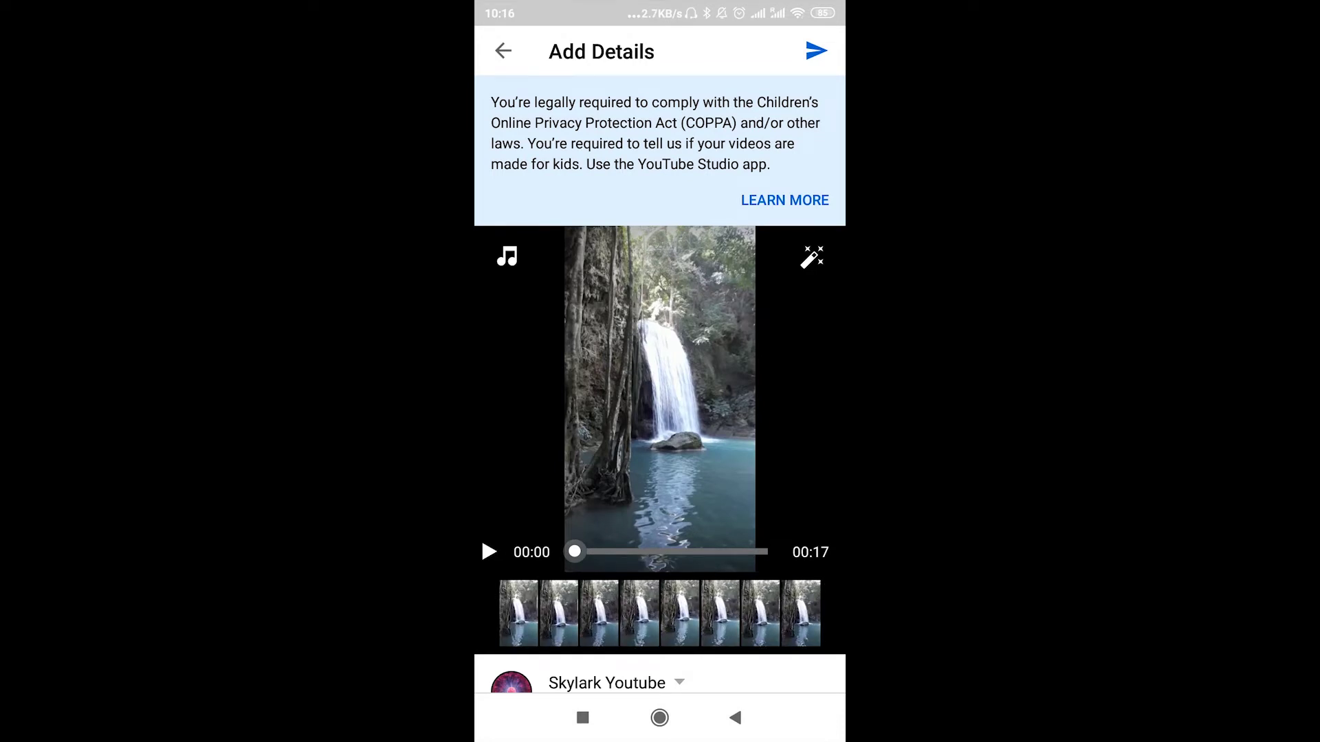
left_click(489, 552)
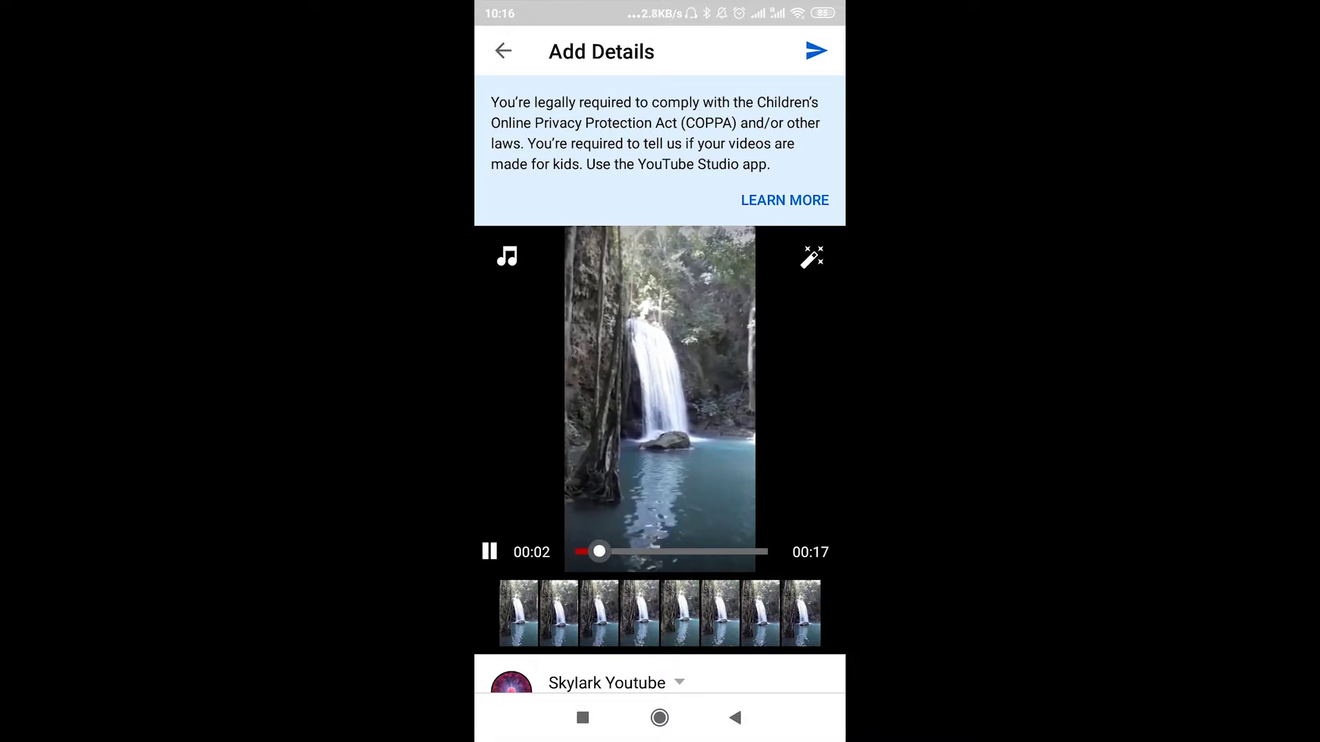
left_click(489, 551)
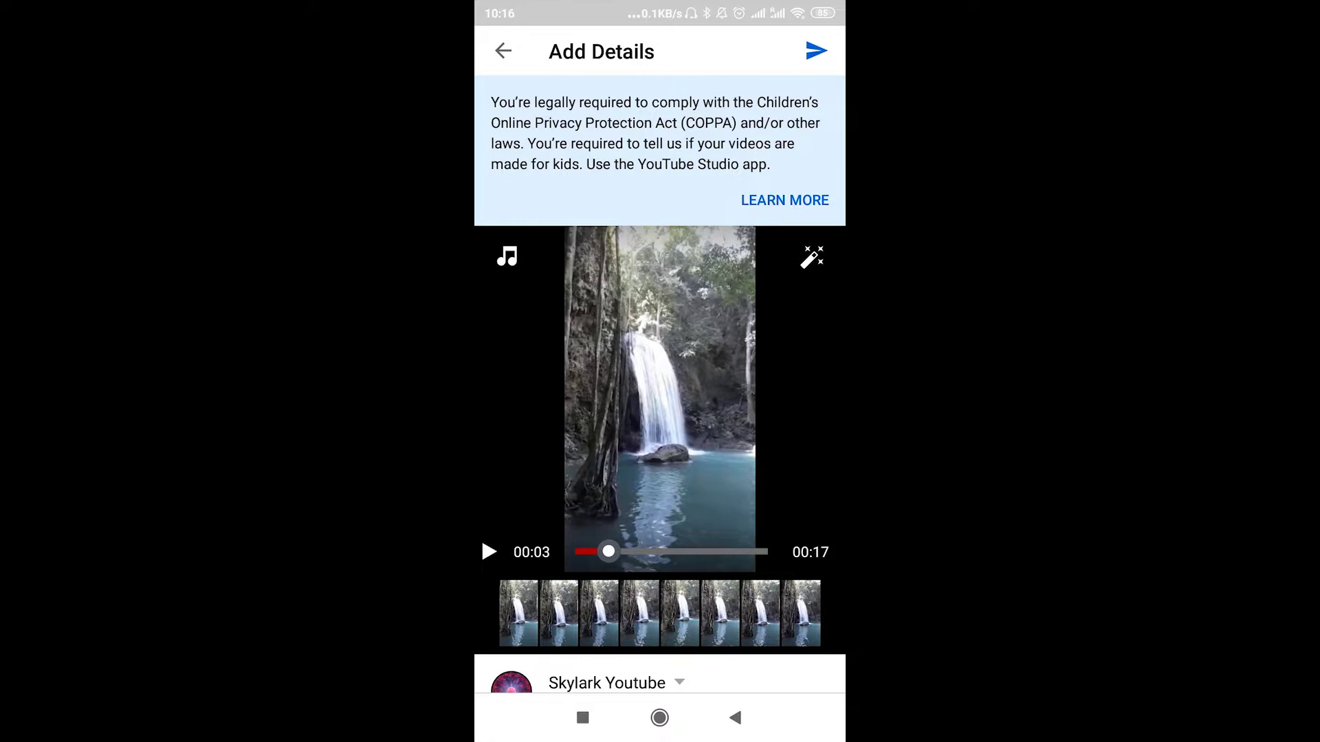
scroll(661, 413, "down", 1)
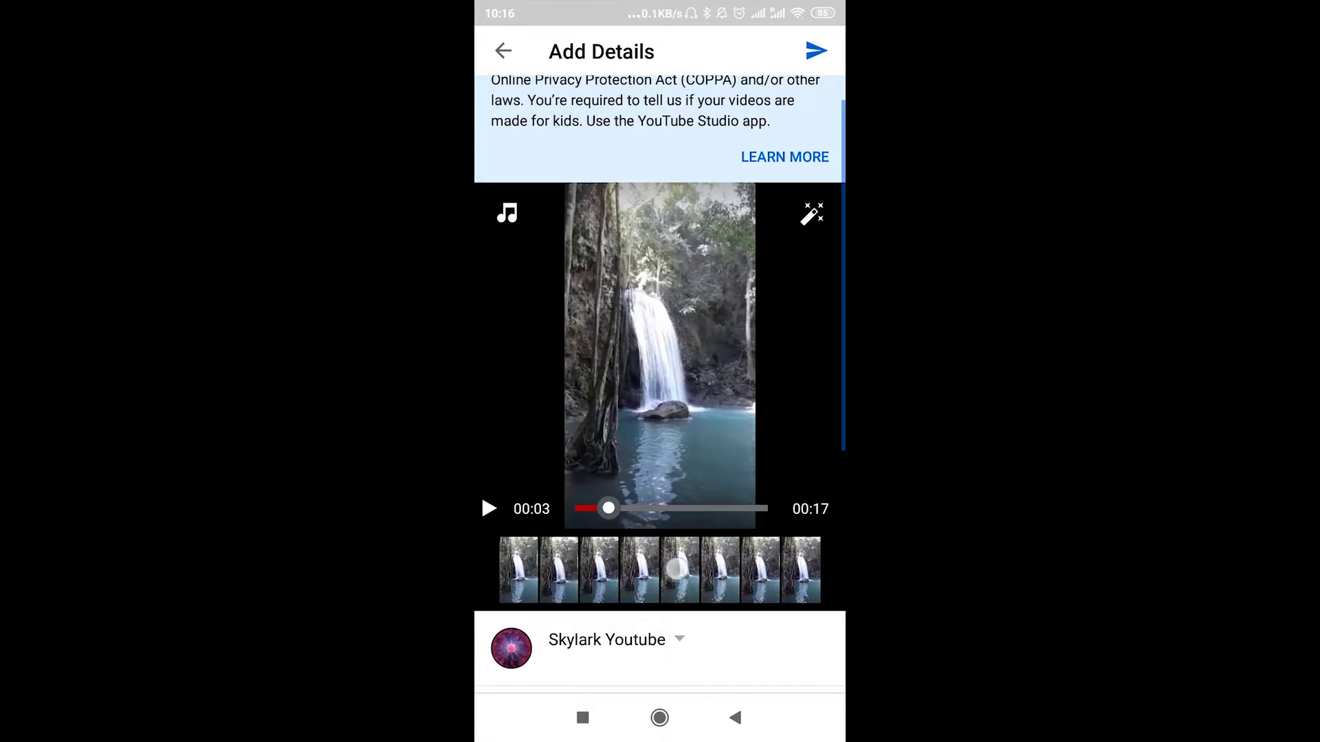
scroll(661, 413, "up", 1)
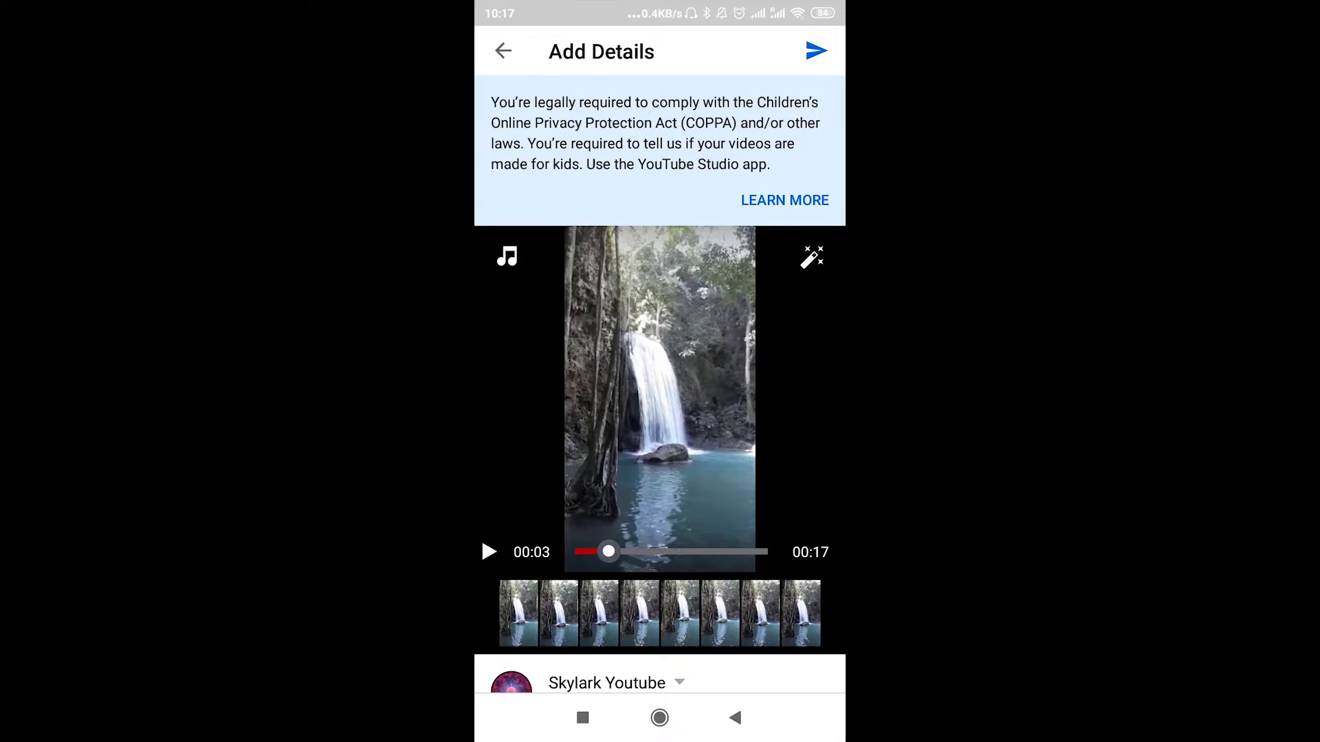
left_click_drag(506, 257, 511, 278)
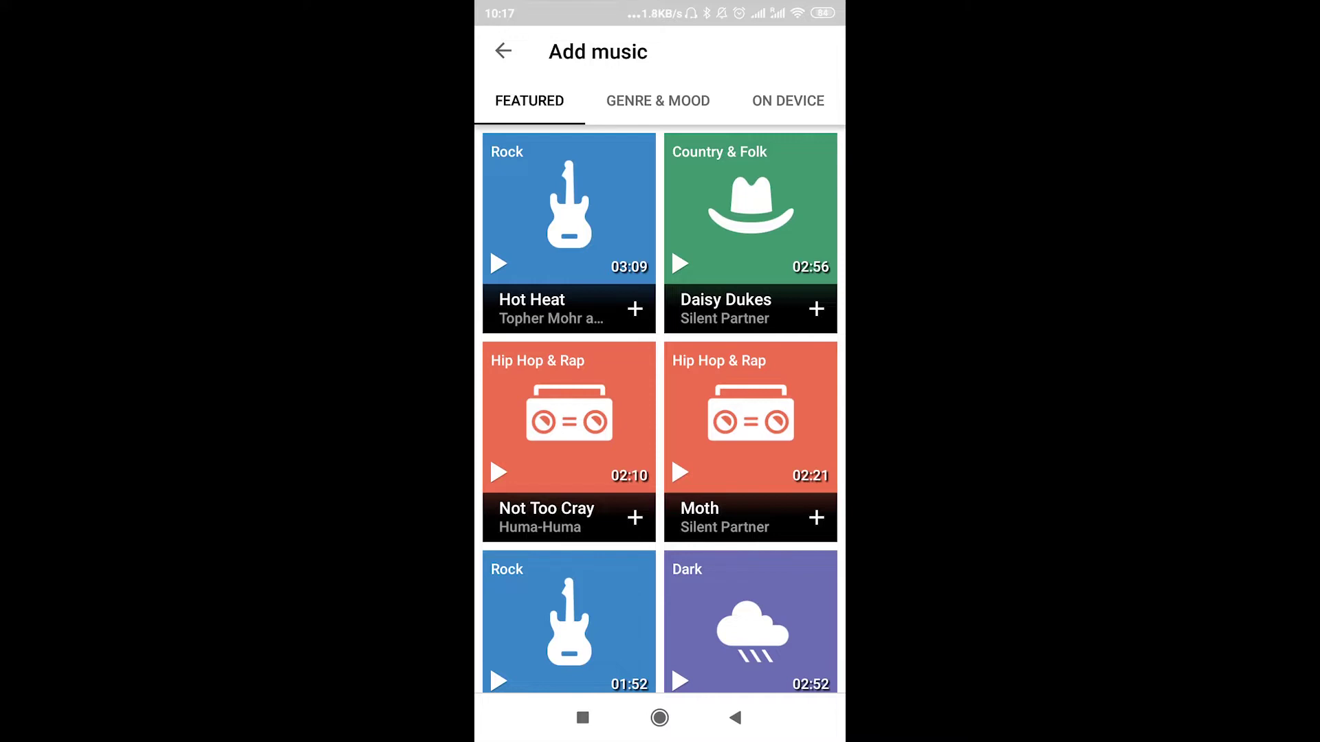
left_click_drag(524, 654, 502, 292)
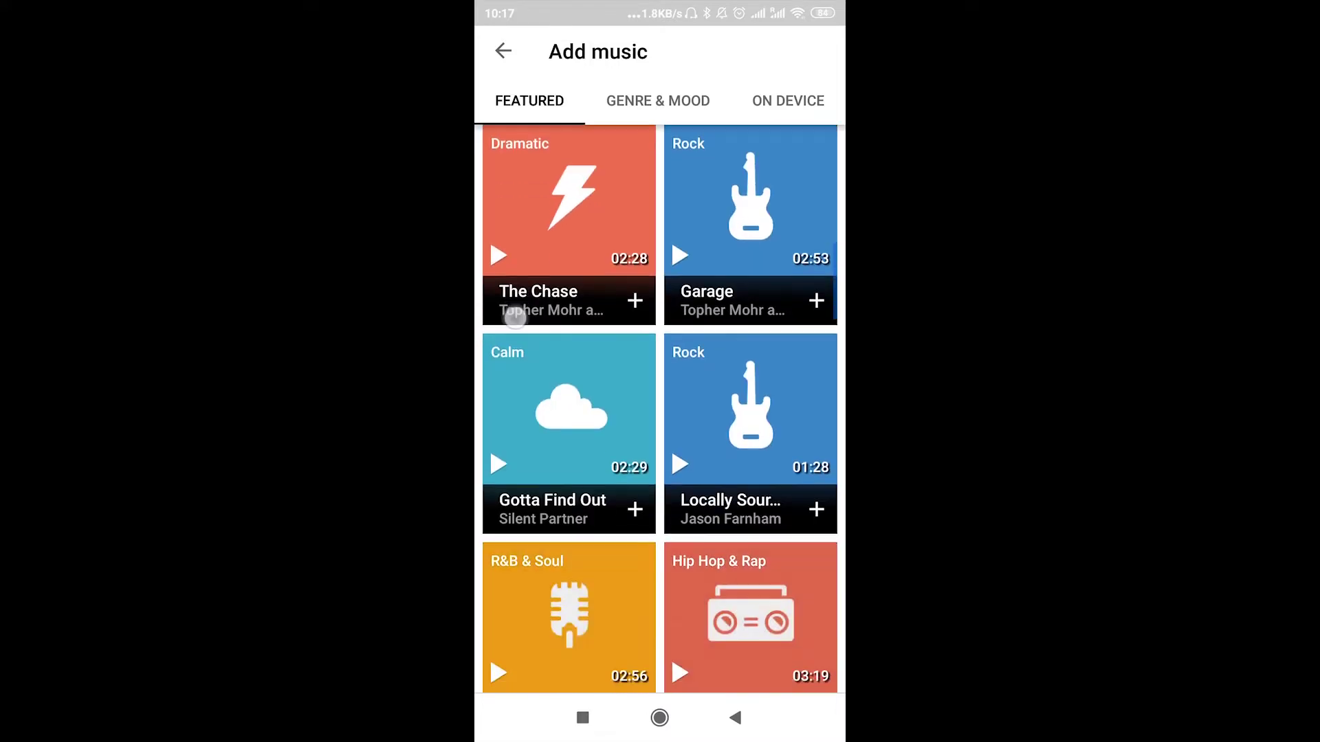
scroll(660, 413, "down", 5)
scroll(660, 413, "up", 2)
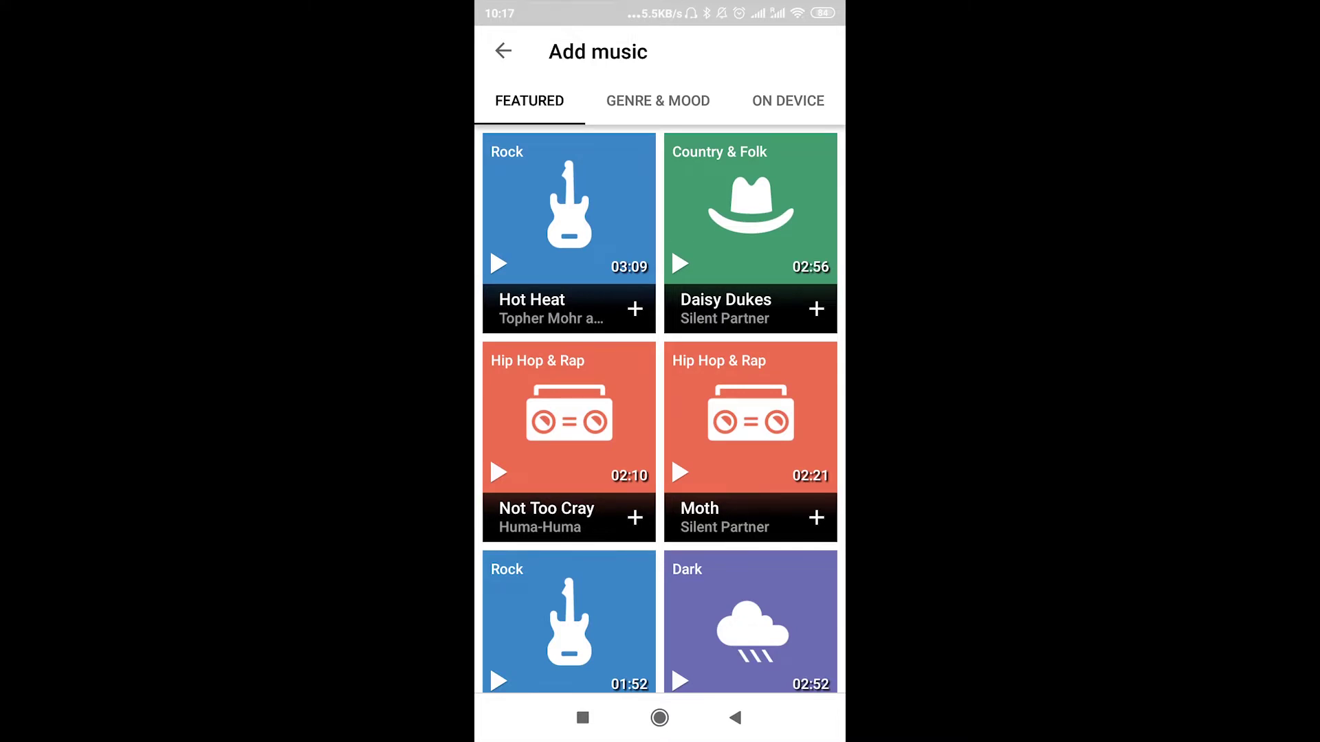
- Preview Silent Partner's 'Daisy Dukes' and add it as the video's soundtrack
left_click(680, 264)
left_click_drag(802, 306, 819, 289)
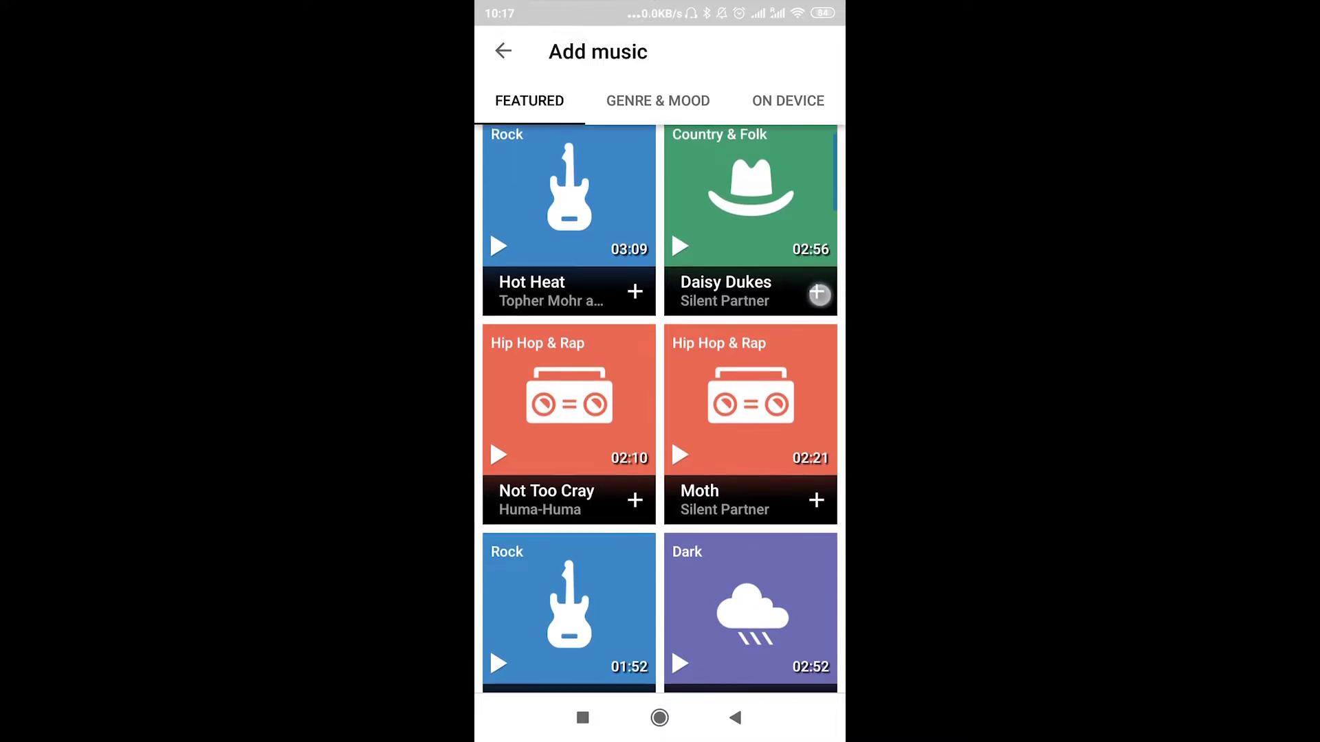
left_click(815, 293)
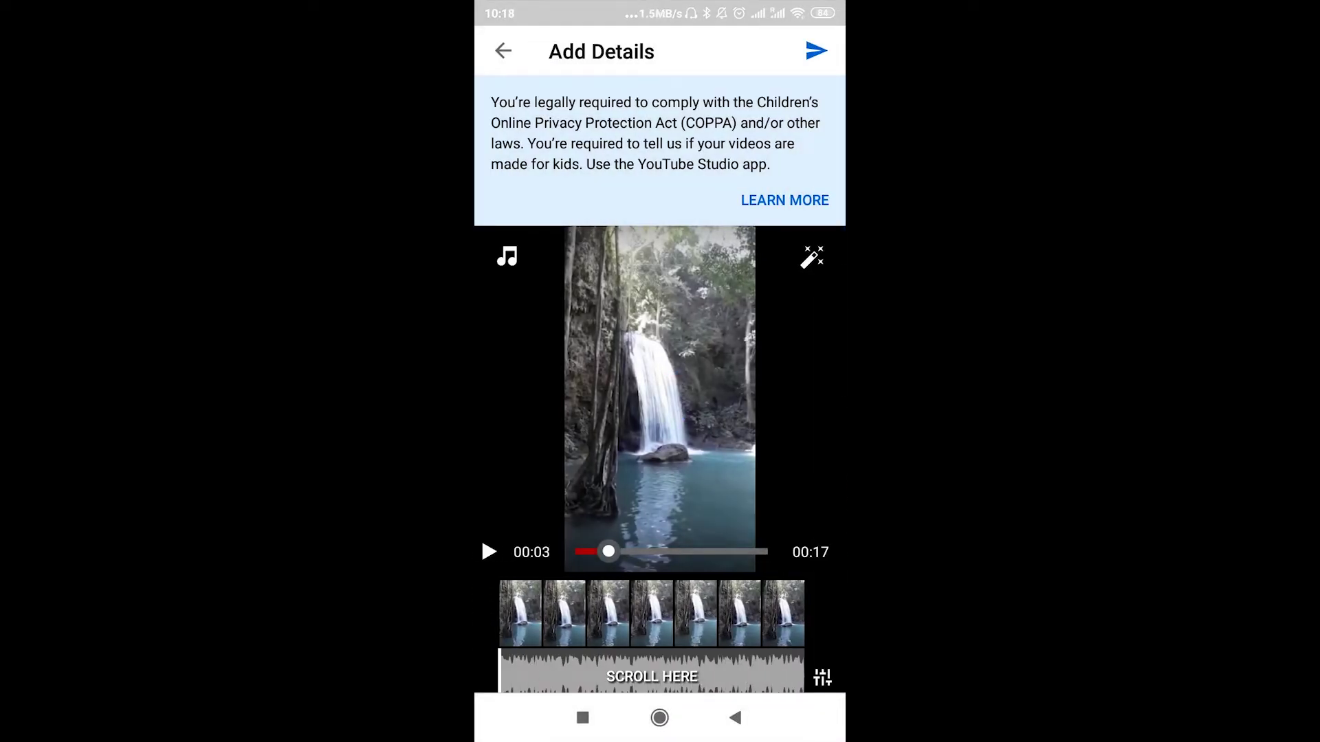
left_click_drag(507, 451, 506, 403)
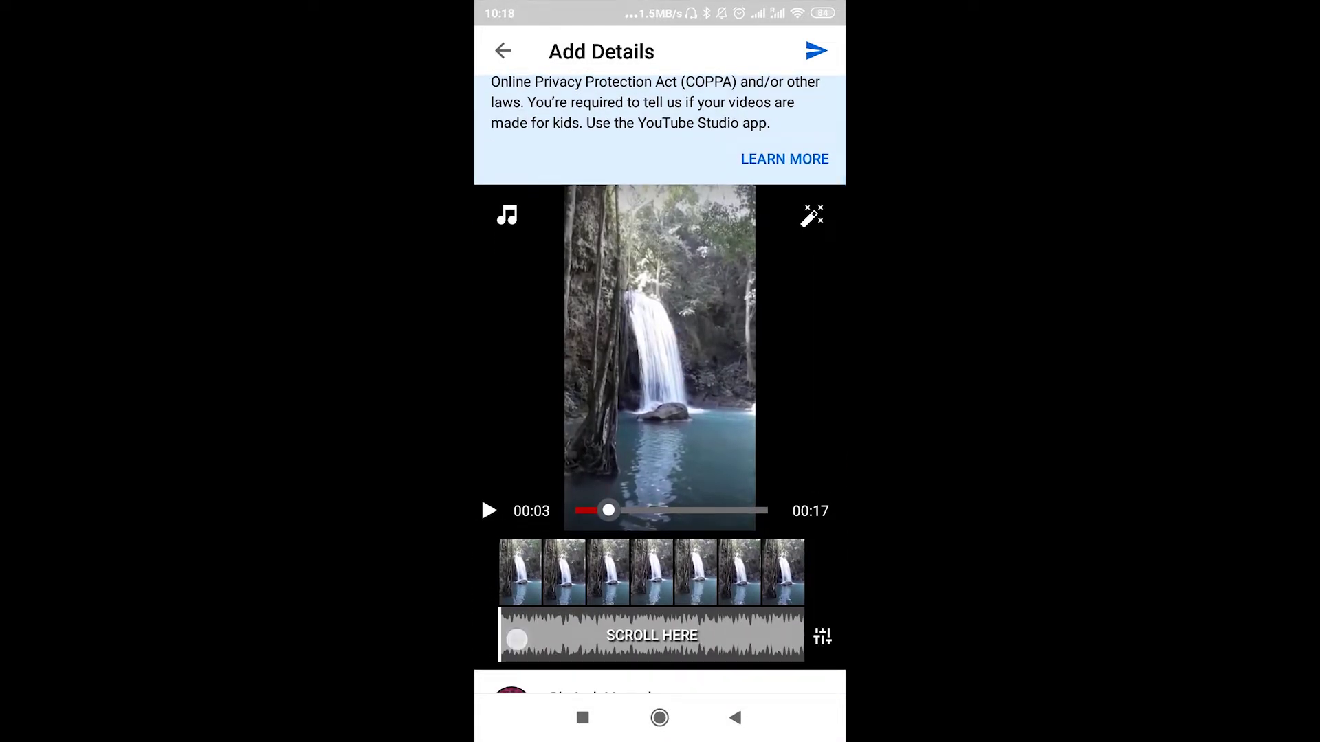
- Shift the Daisy Dukes waveform to a new song section and preview from ten seconds
mouse_move(517, 640)
left_mouse_down()
mouse_move(719, 634)
mouse_move(560, 633)
mouse_move(678, 637)
mouse_move(599, 633)
left_mouse_up()
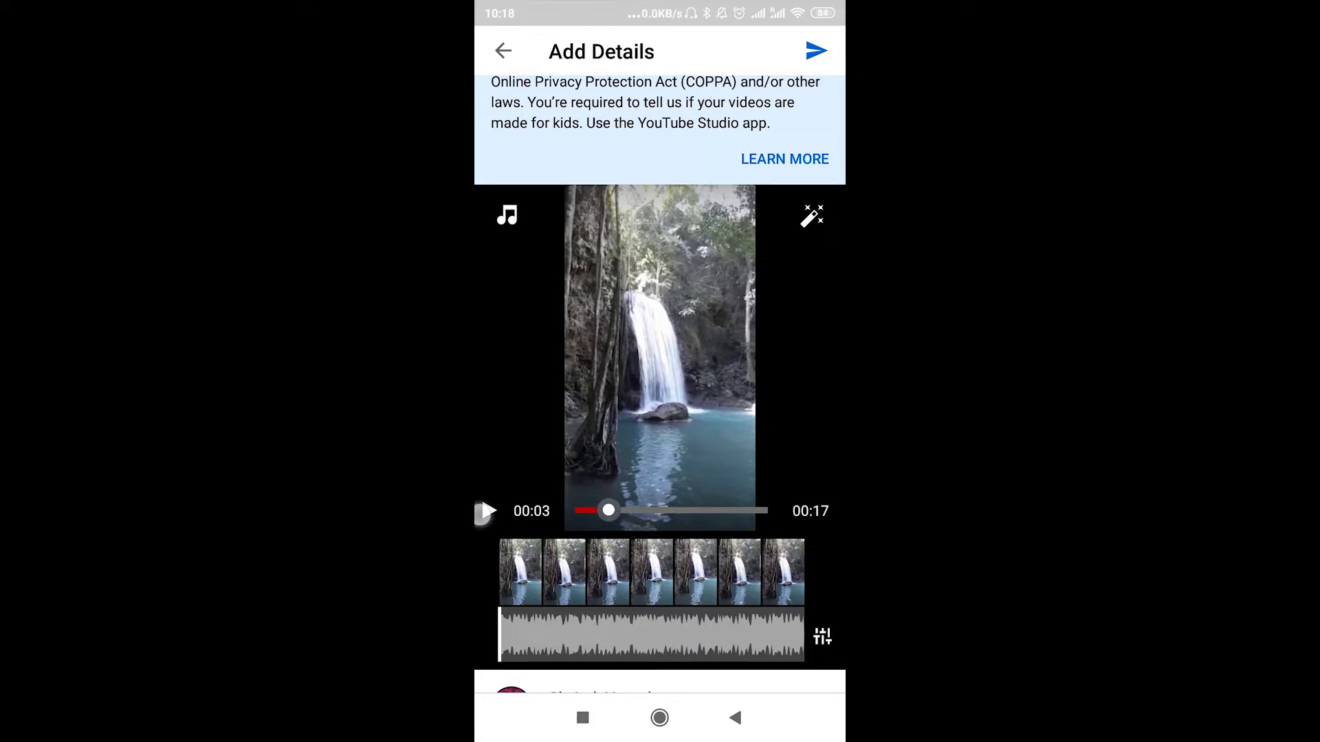
left_click(486, 511)
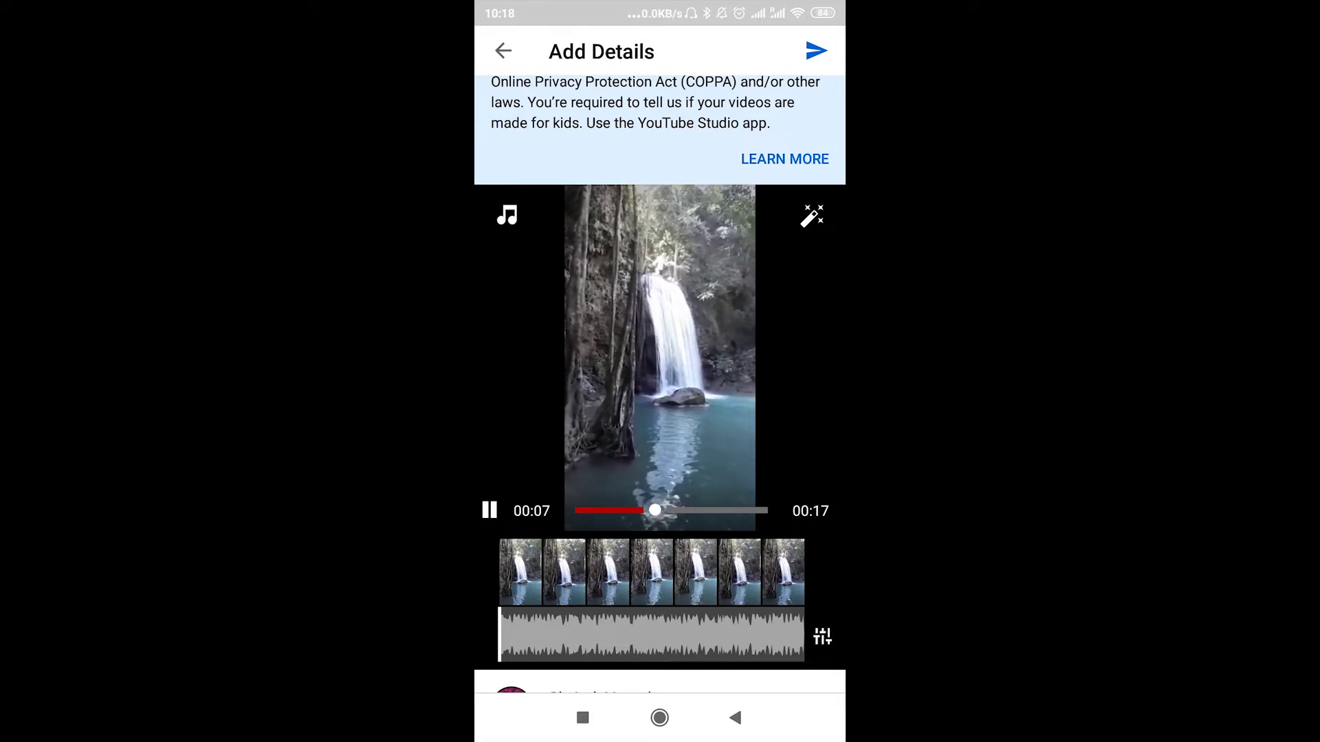
left_click_drag(657, 510, 688, 511)
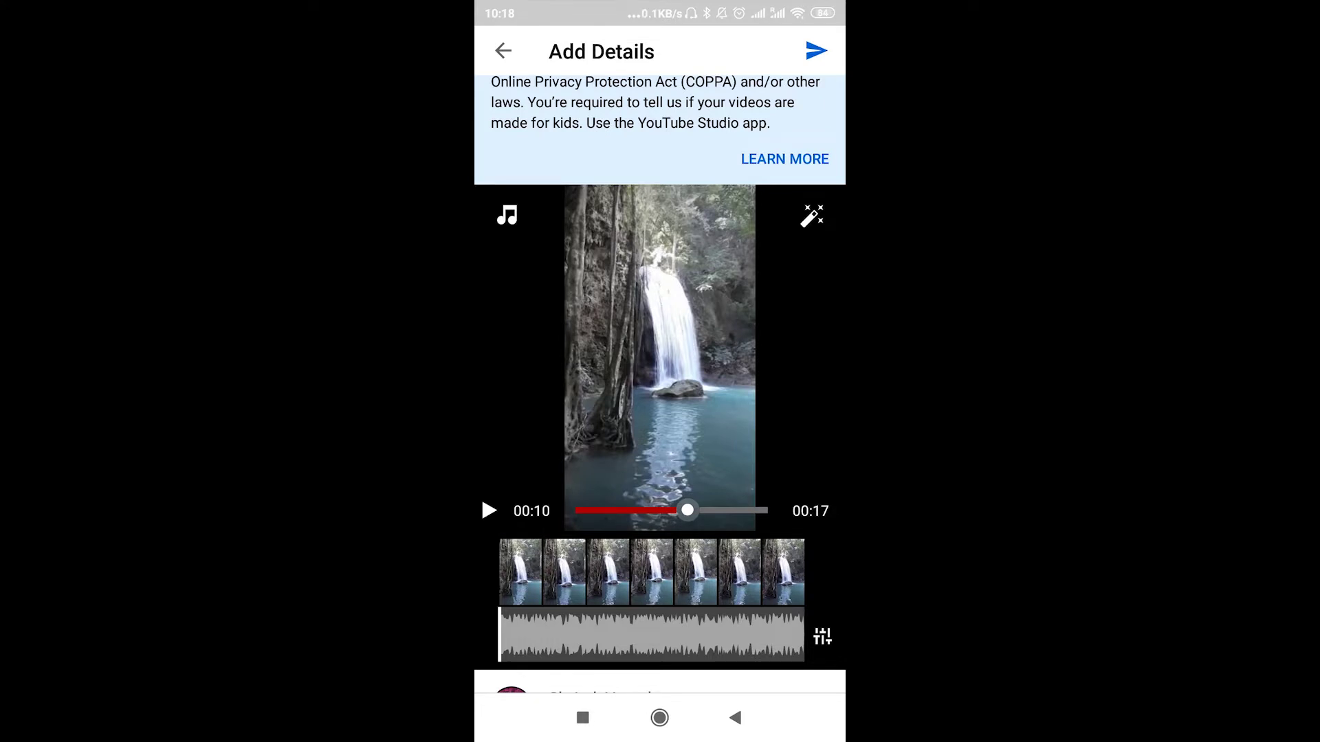
left_click_drag(823, 640, 817, 603)
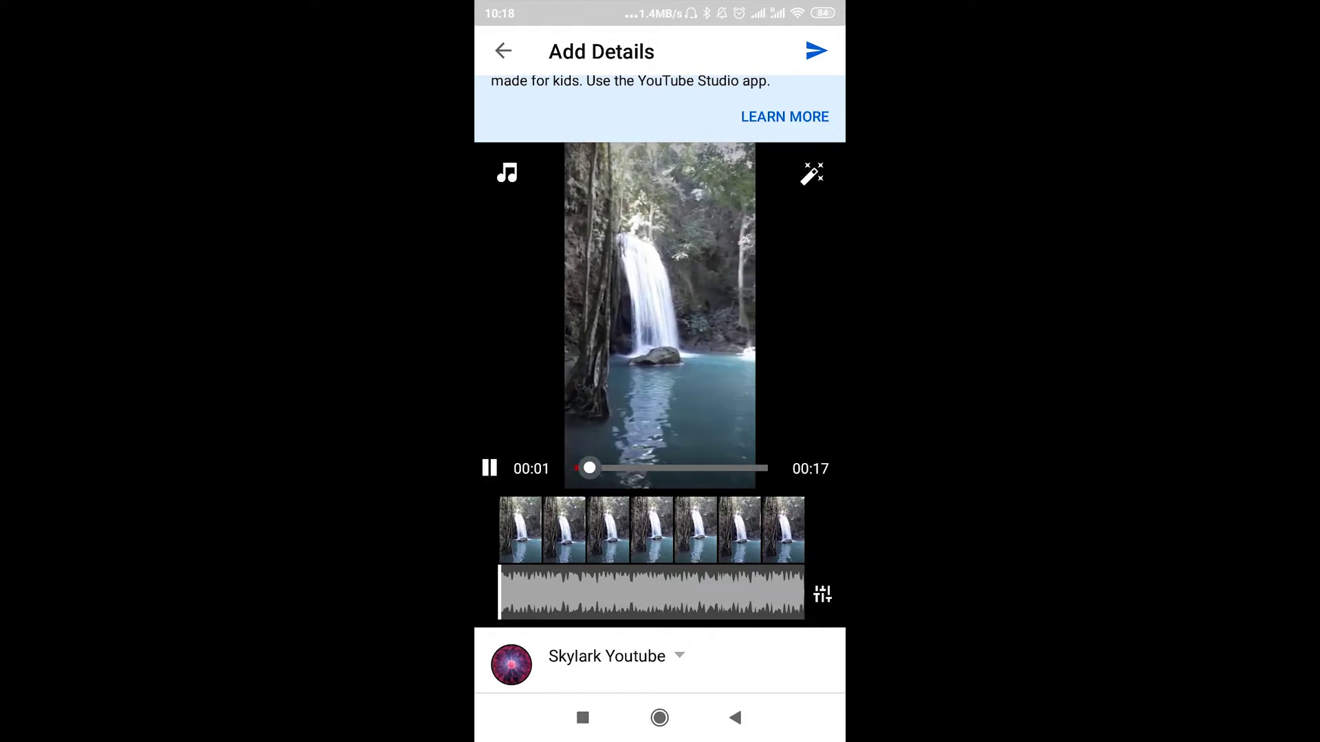
left_click(821, 594)
- Slide the Original/Music balance fully to Music, confirm it, and pause playback
left_click_drag(620, 593, 725, 594)
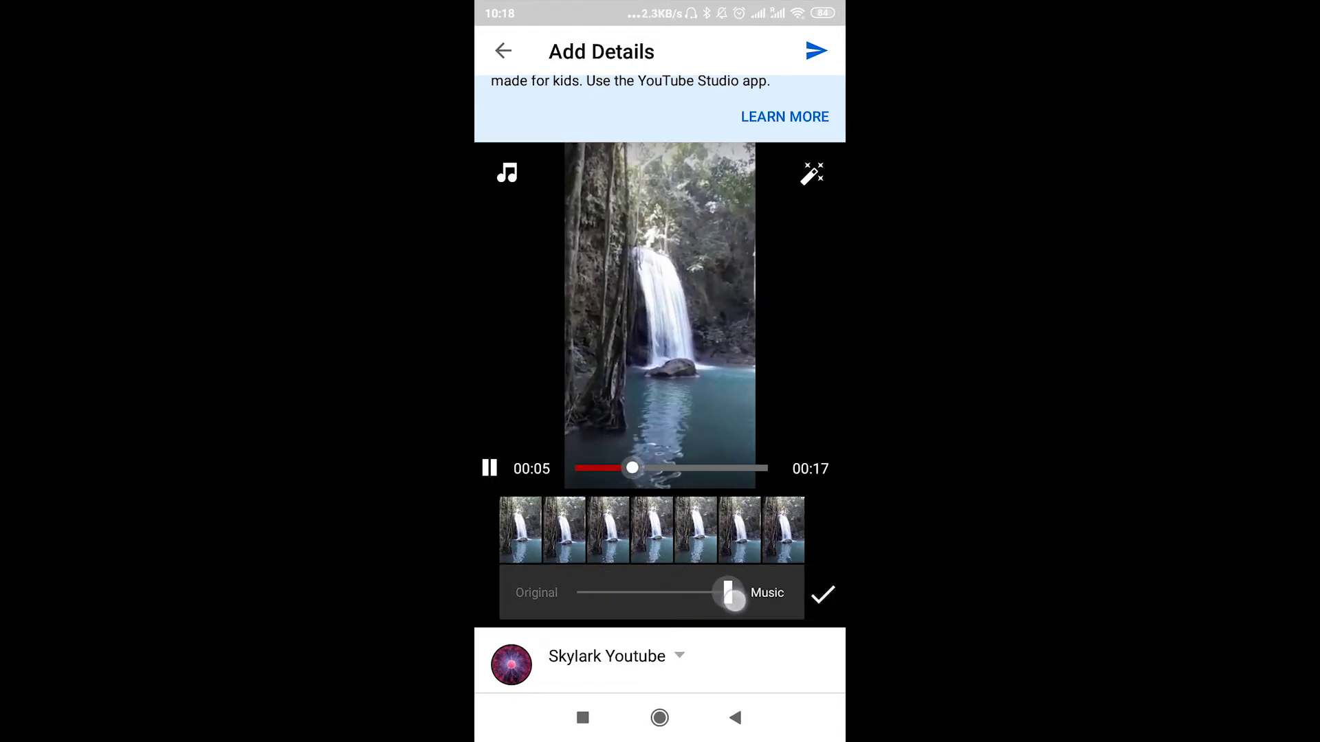
mouse_move(725, 595)
left_mouse_down()
mouse_move(600, 595)
mouse_move(717, 595)
mouse_move(756, 614)
left_mouse_up()
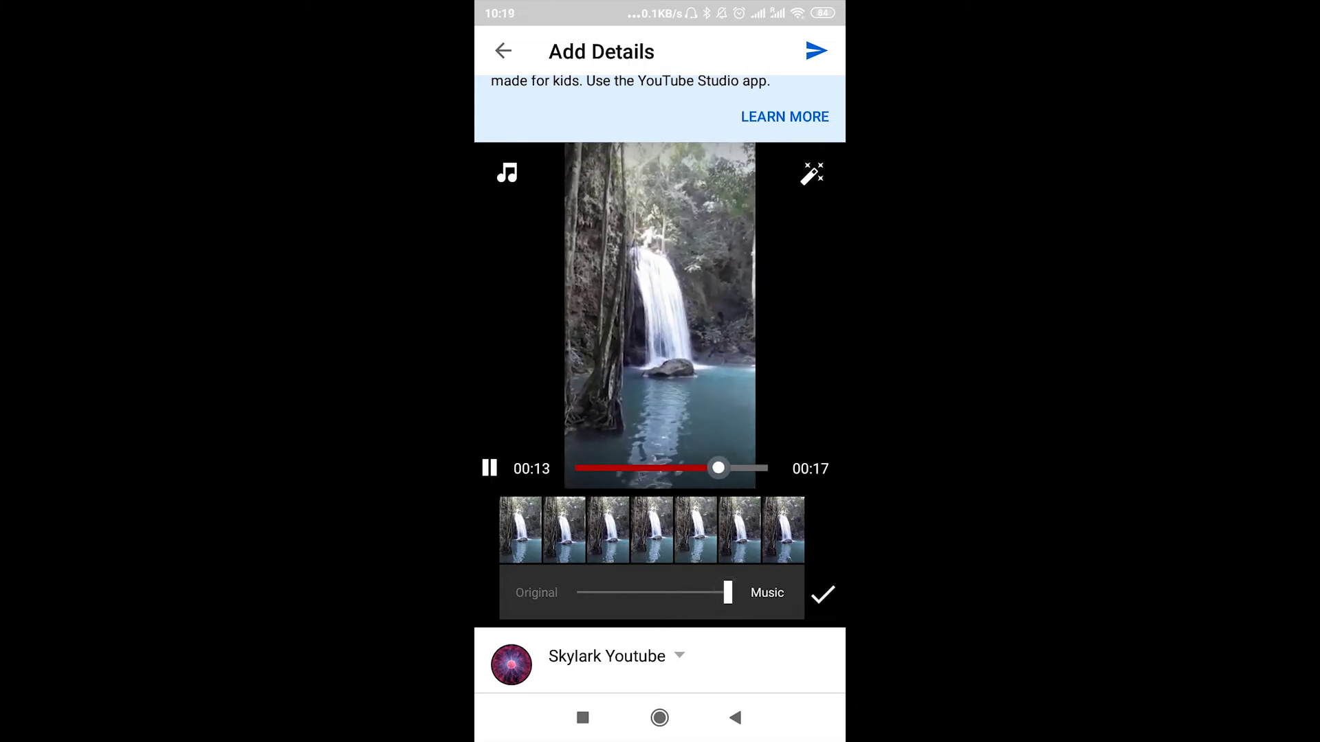
left_click(826, 596)
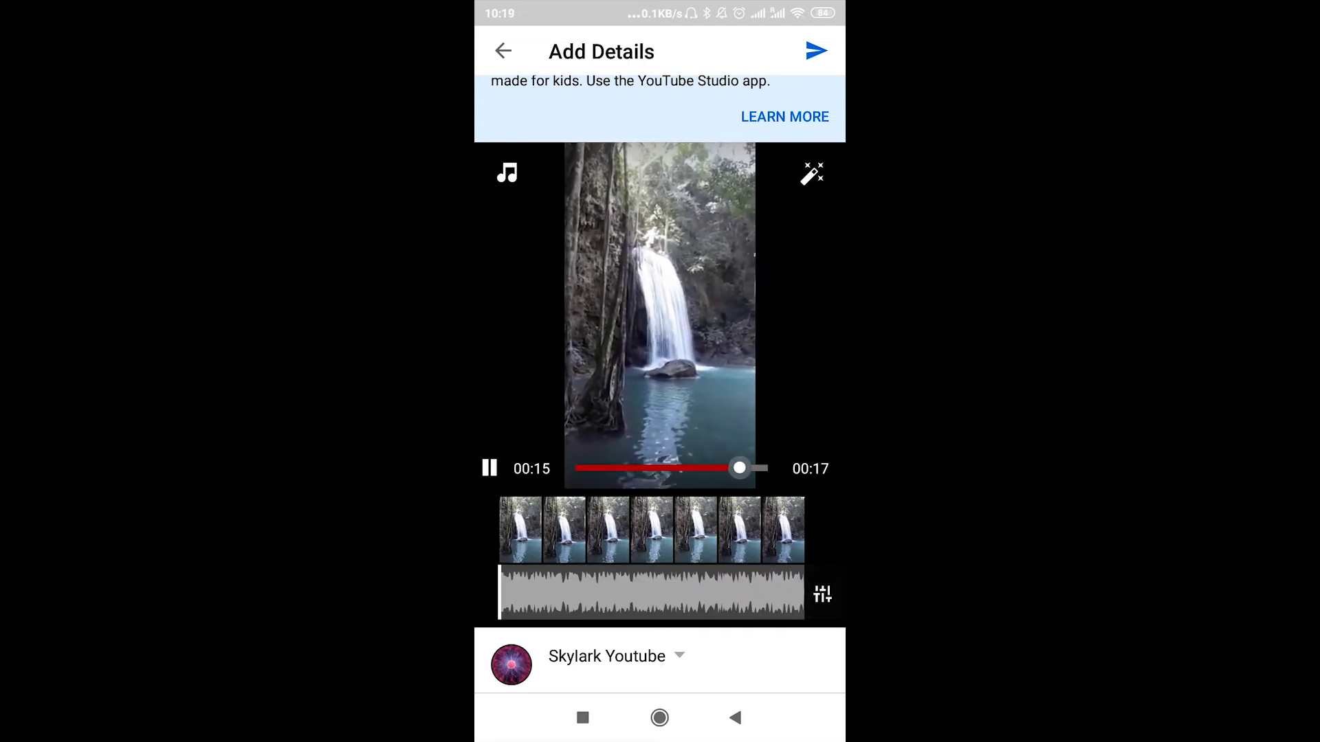
left_click(489, 469)
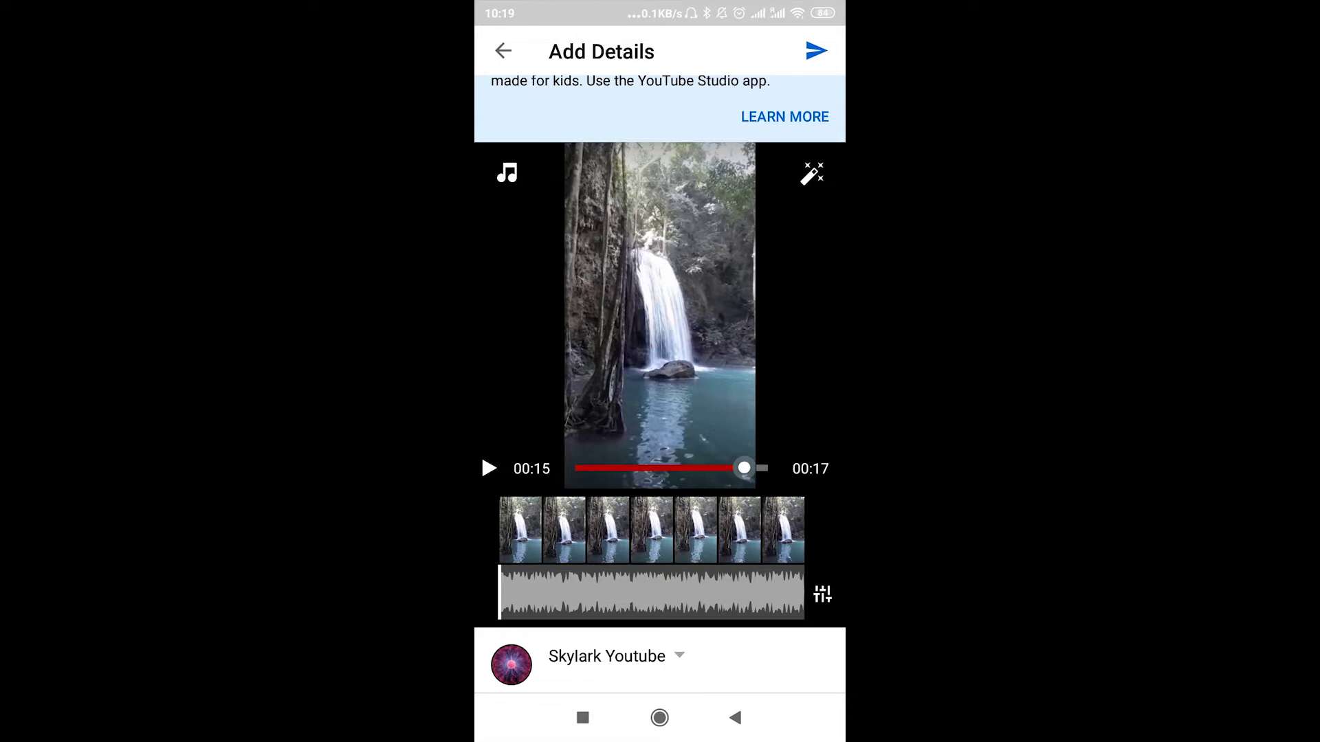
scroll(811, 184, "down", 1)
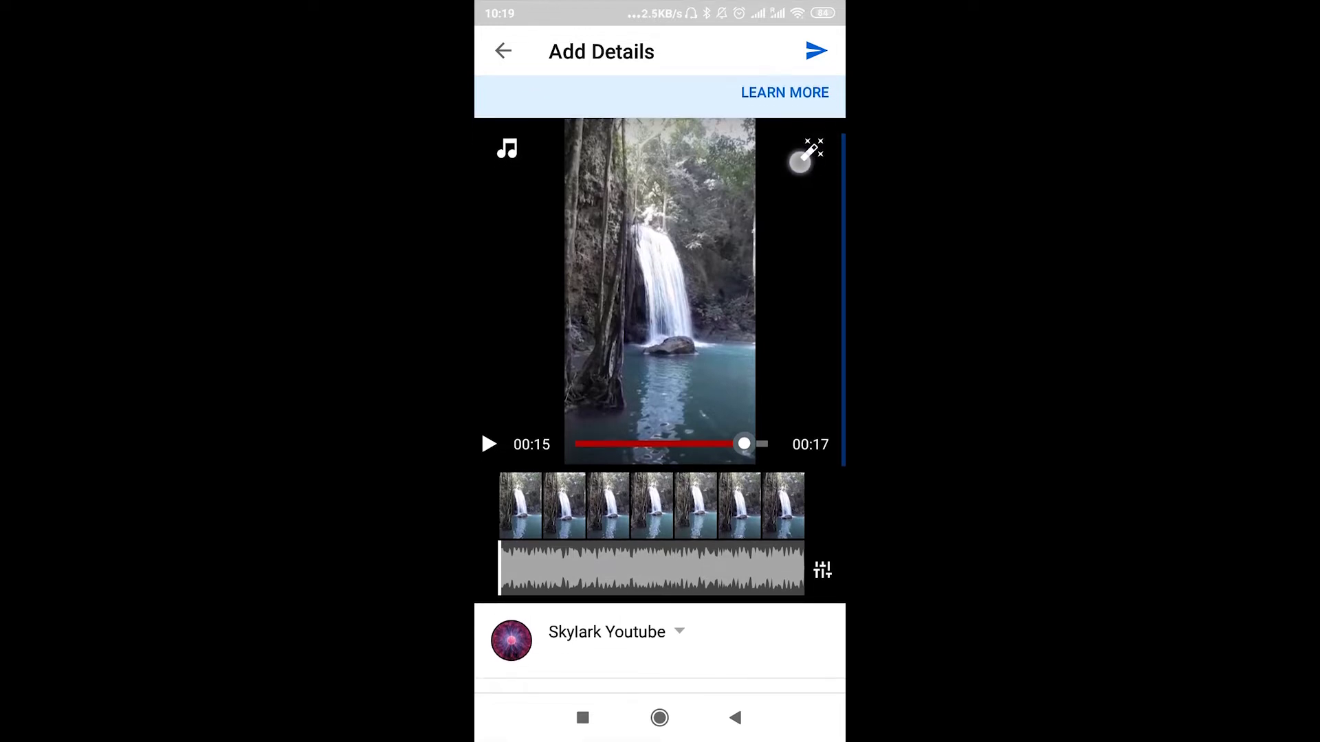
- Preview the Beam, Slate, 8mm, Sketch and Haunt filters, then settle on Pop
left_click(812, 149)
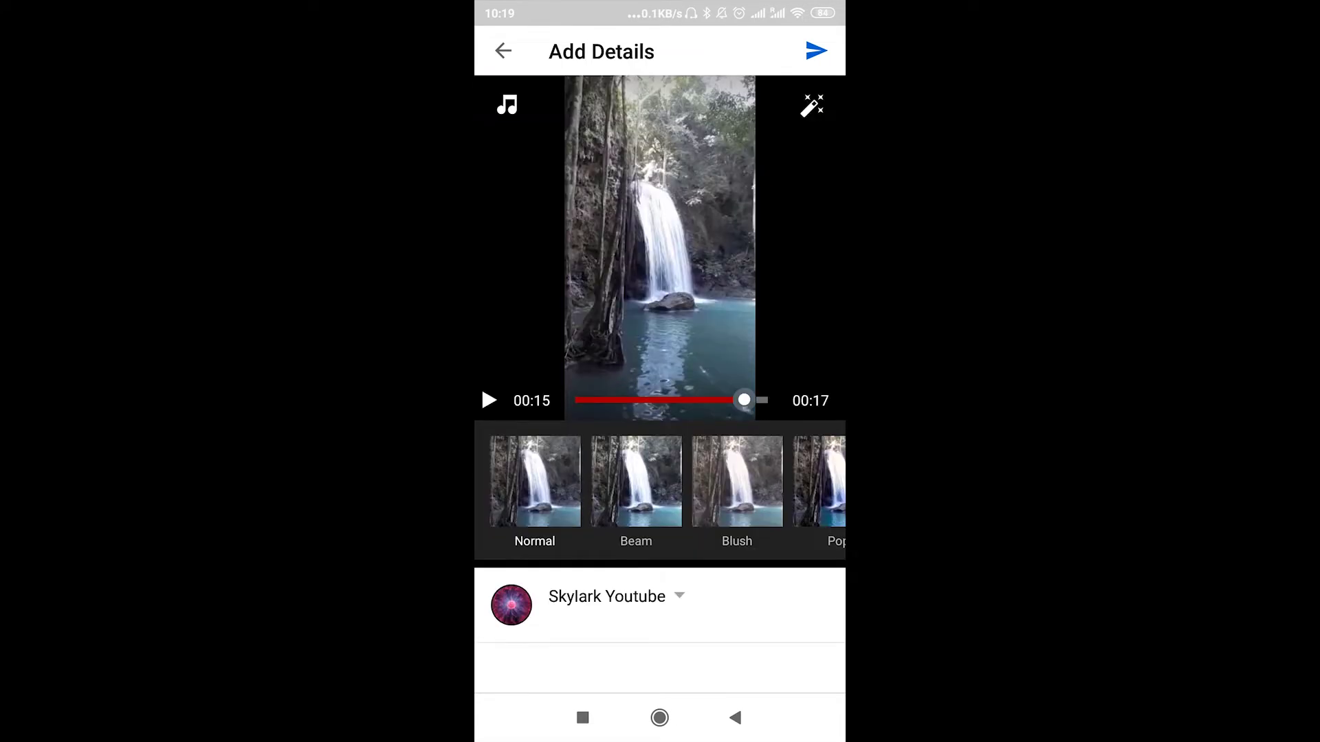
scroll(661, 482, "right", 2)
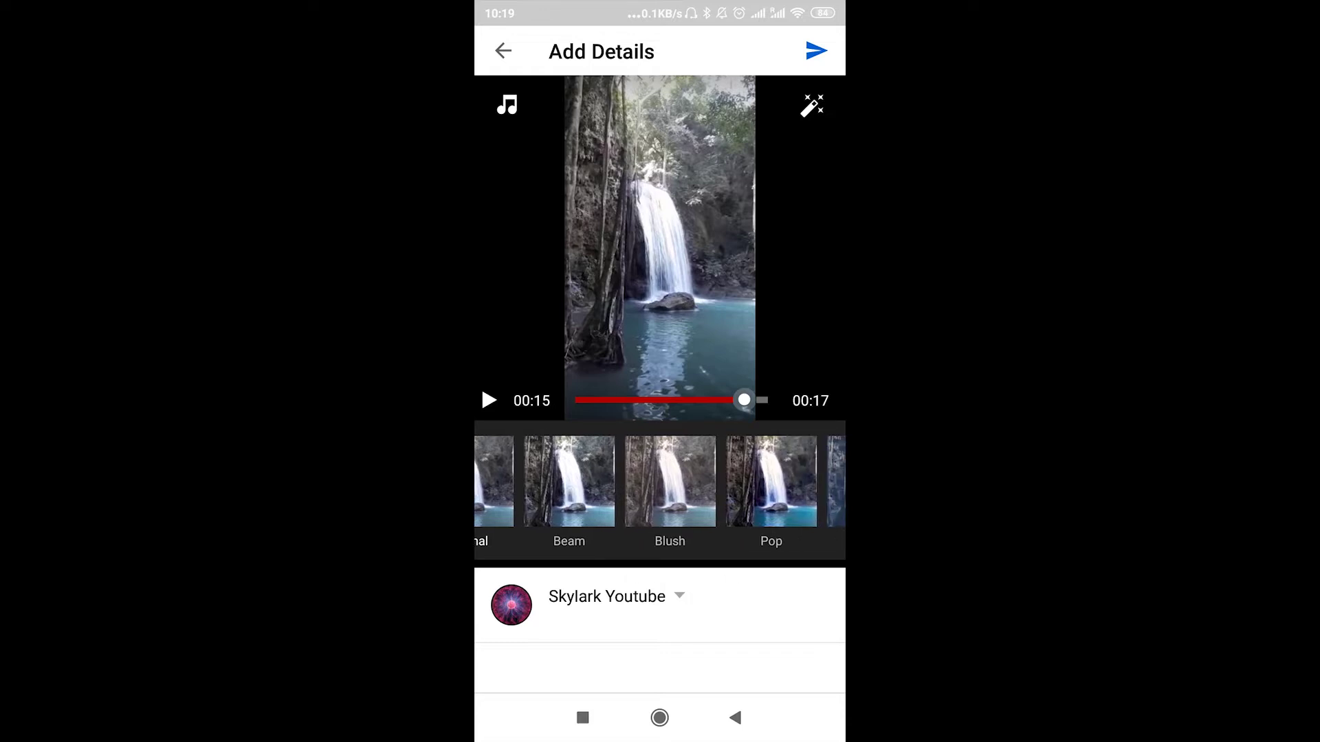
left_click(568, 482)
scroll(661, 482, "right", 2)
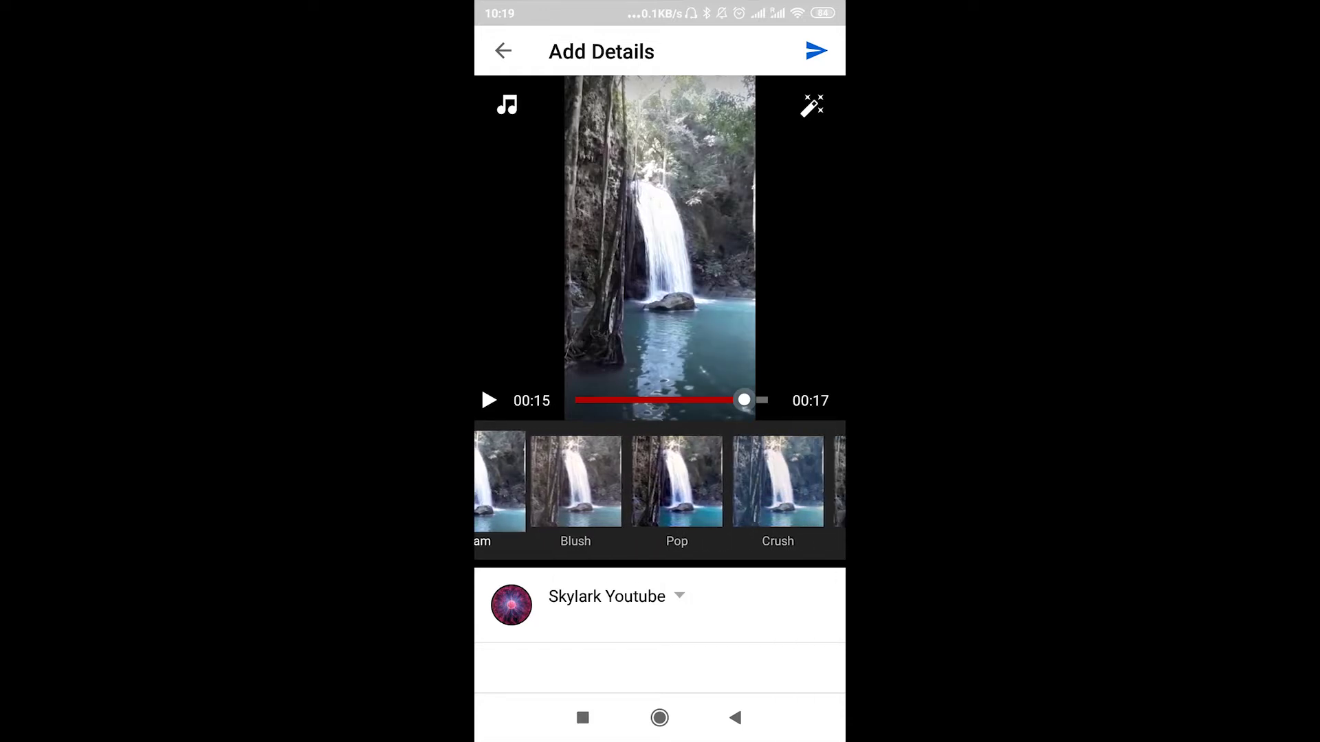
left_click(677, 482)
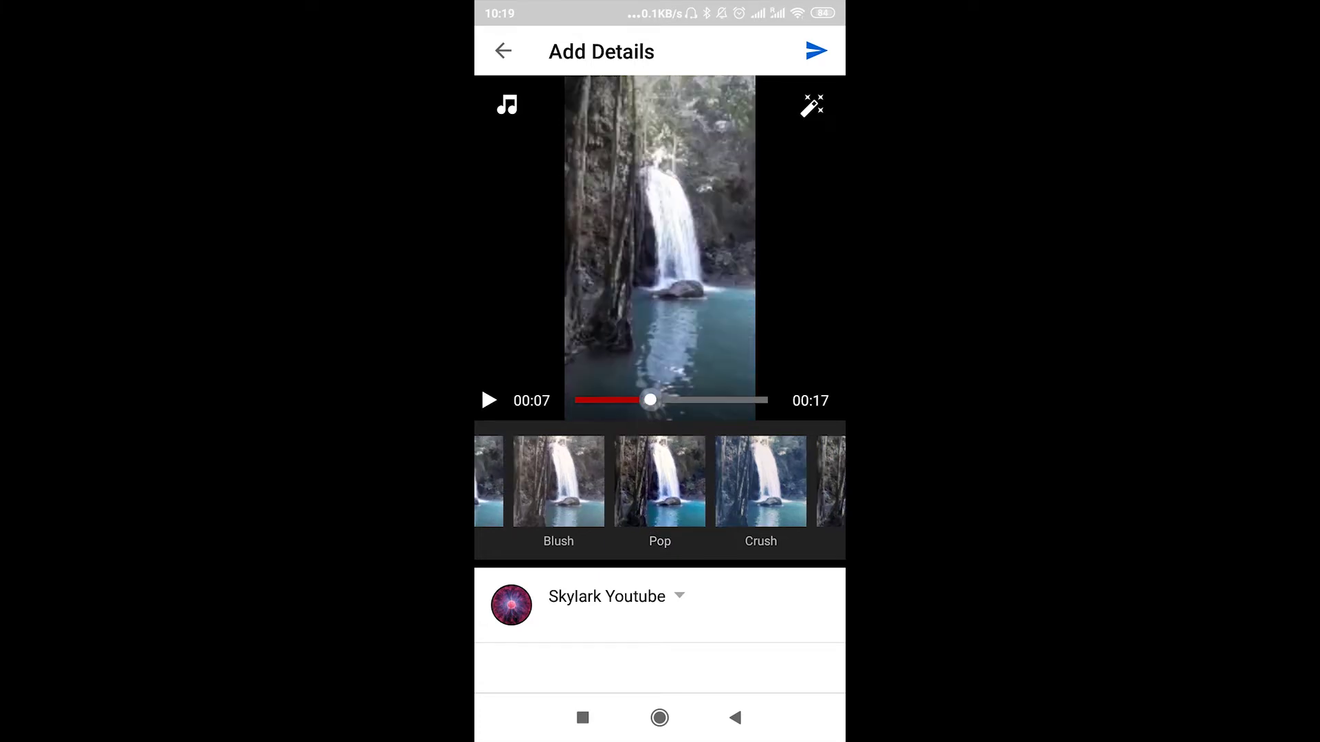
scroll(669, 482, "right", 3)
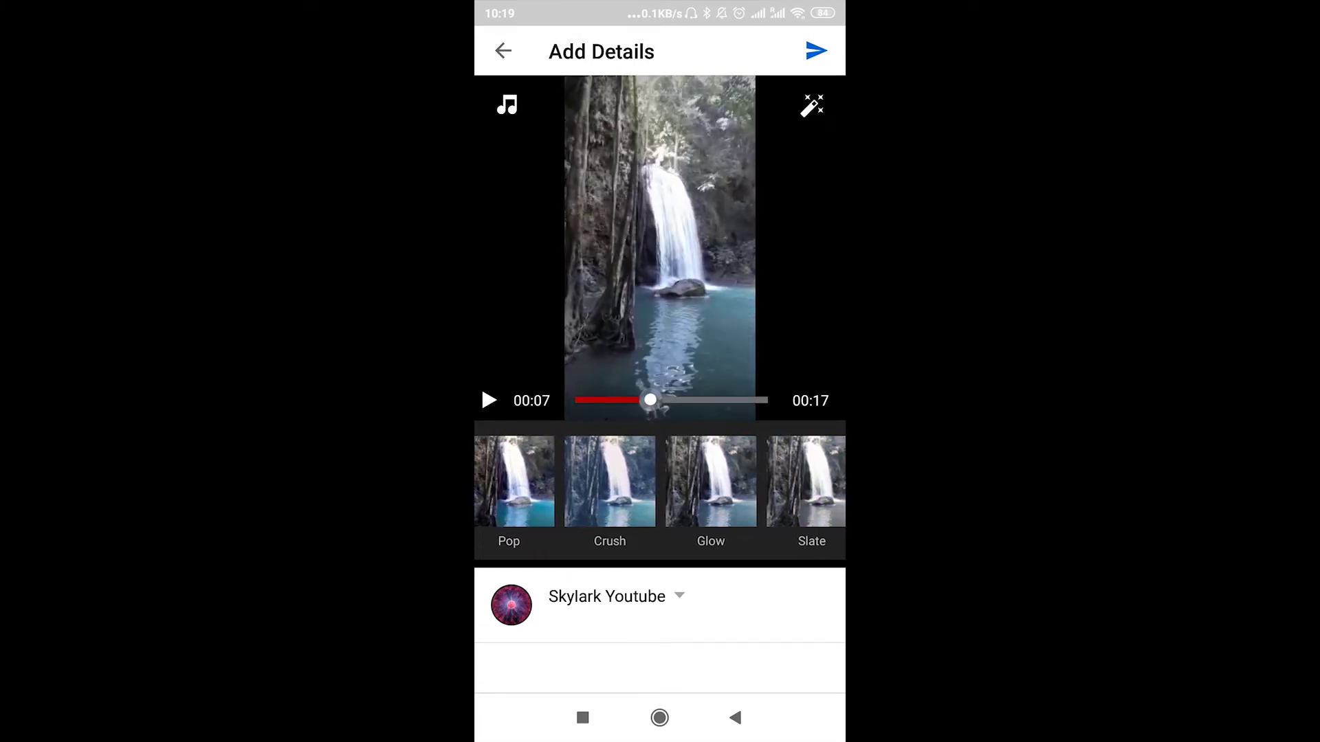
left_click(644, 481)
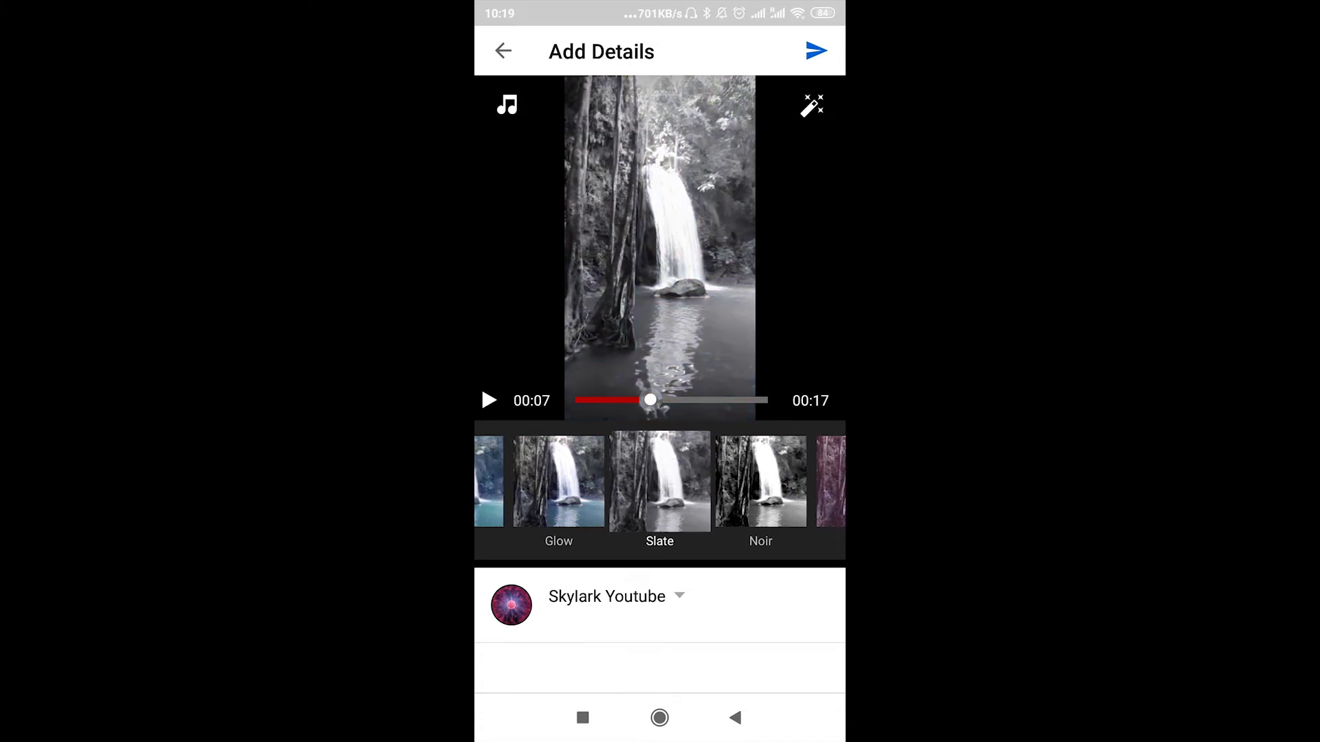
scroll(660, 482, "right", 3)
scroll(660, 481, "right", 3)
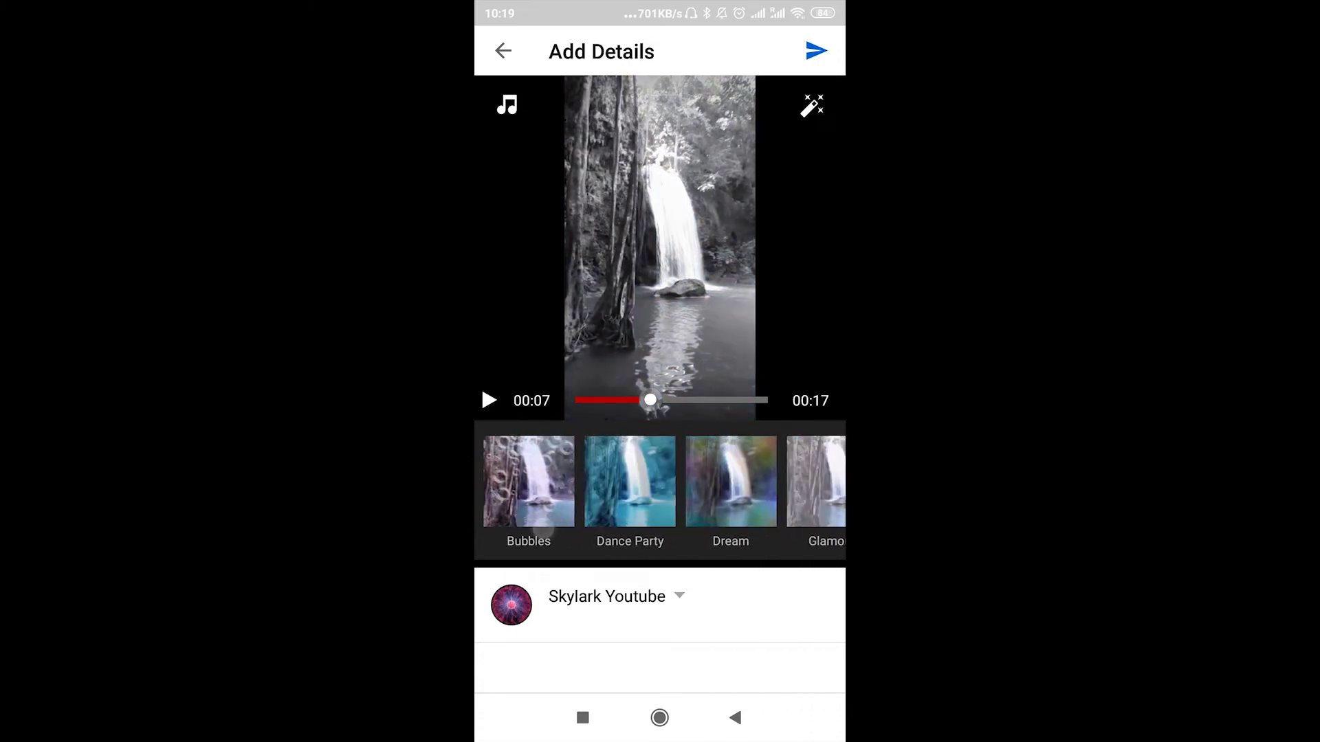
scroll(660, 481, "right", 3)
left_click(635, 495)
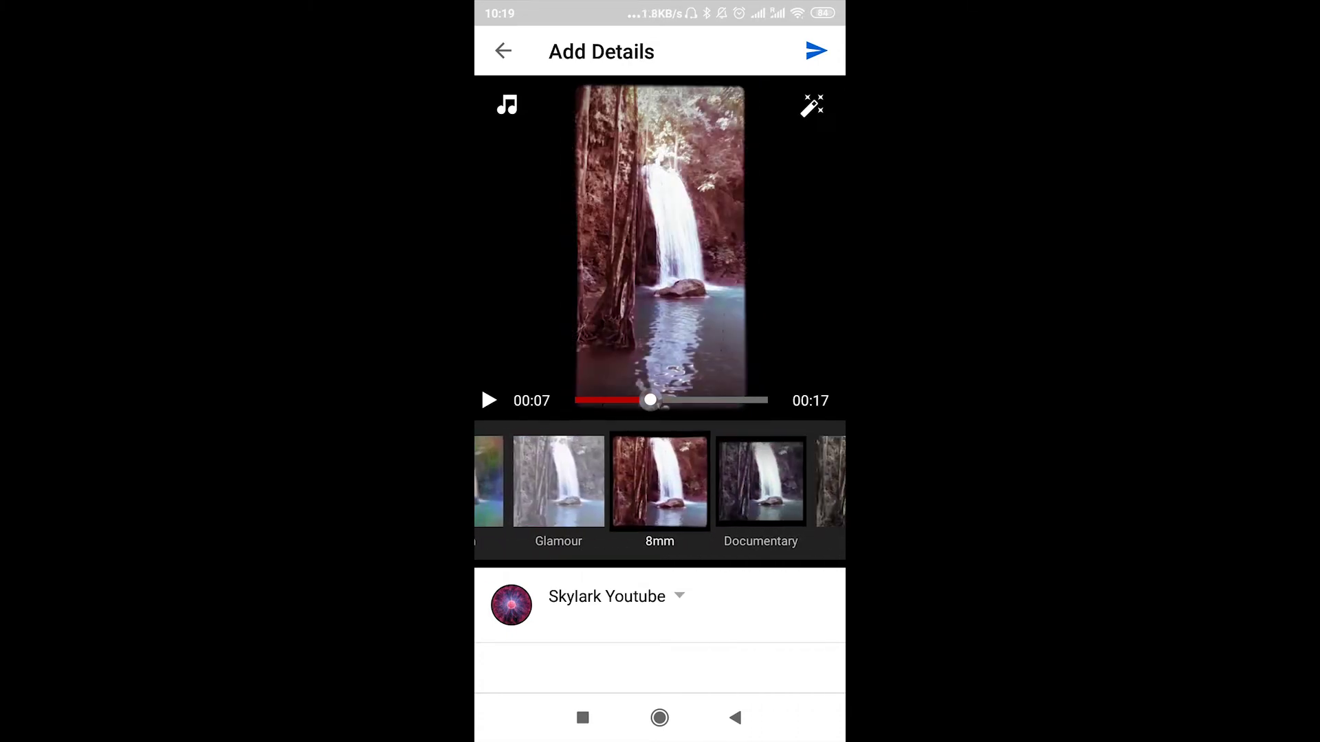
scroll(660, 482, "right", 3)
scroll(660, 481, "right", 2)
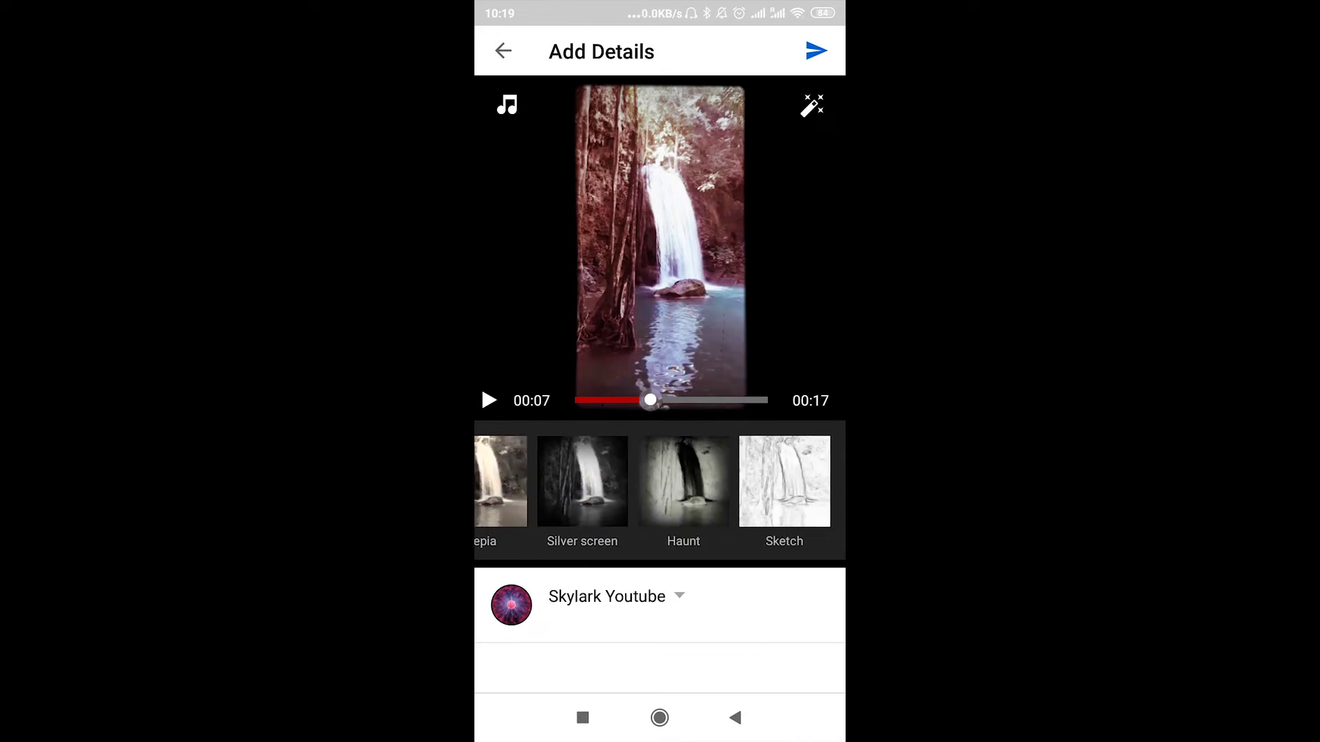
left_click(784, 482)
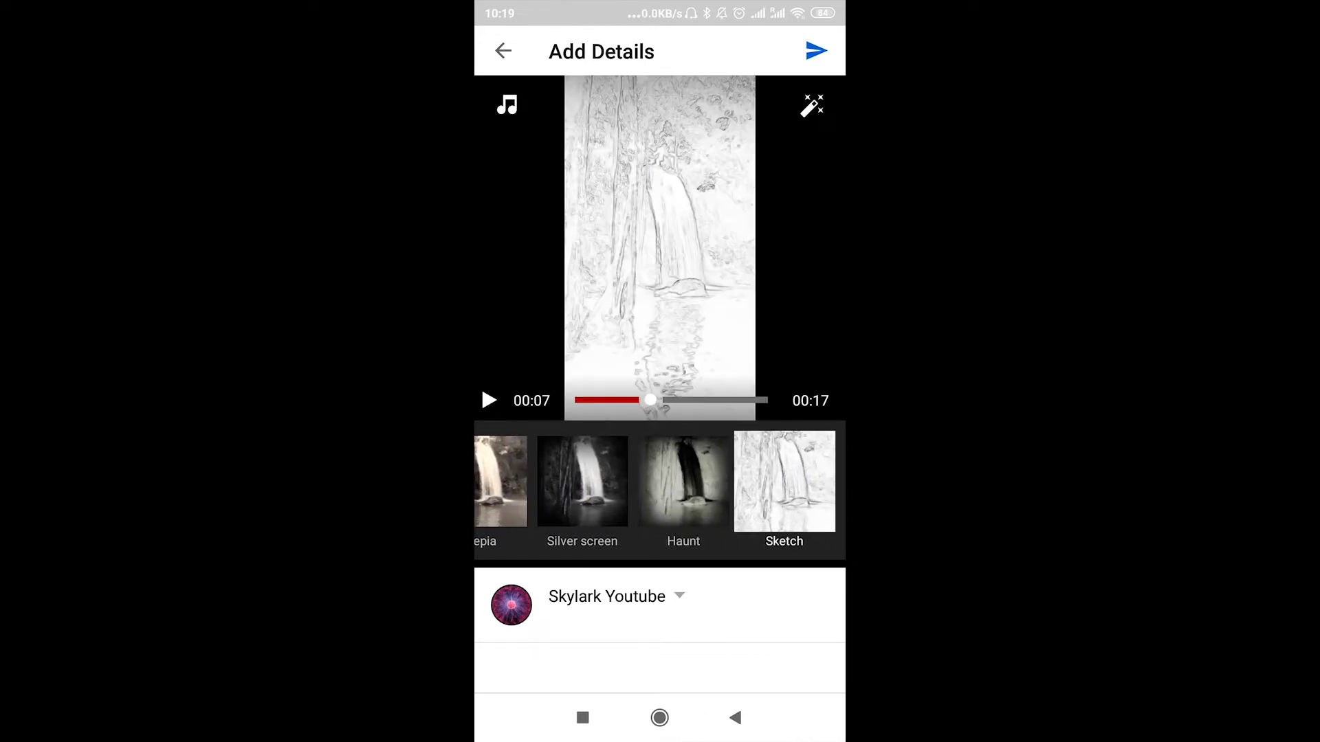
left_click(489, 401)
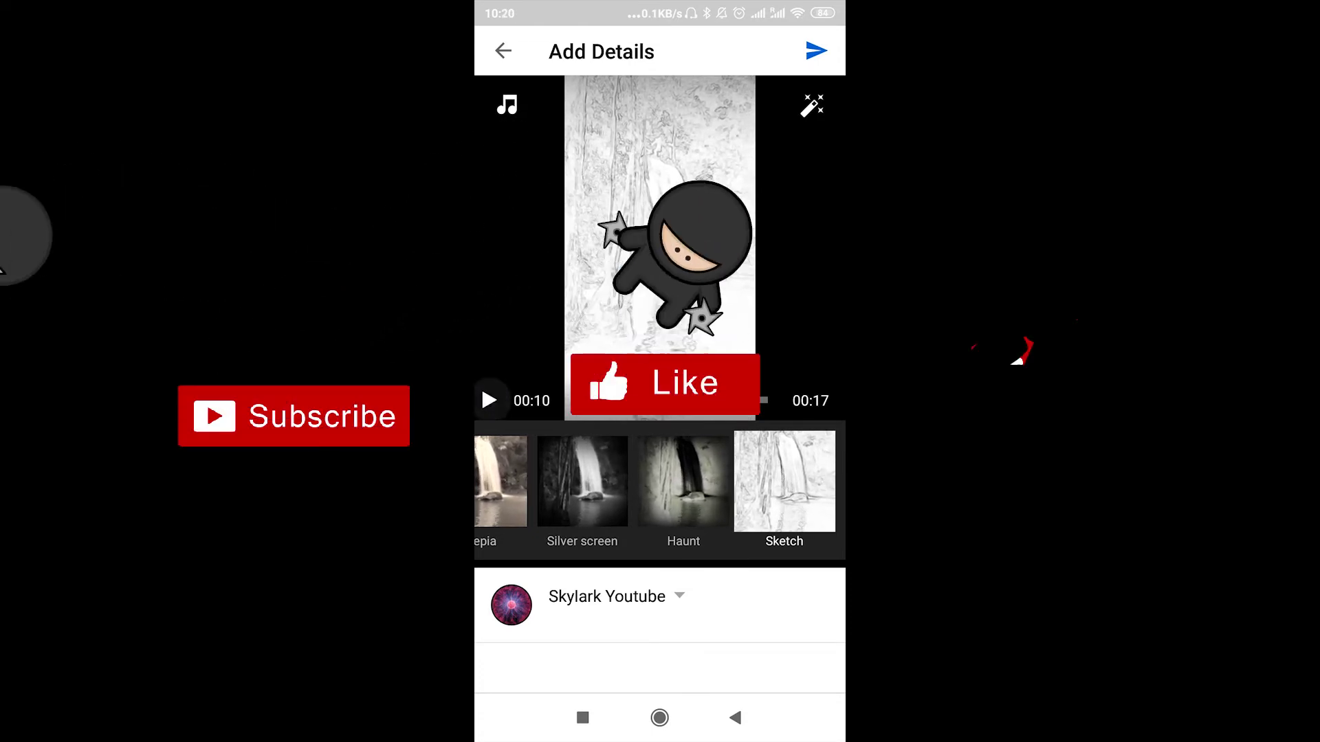
left_click(683, 482)
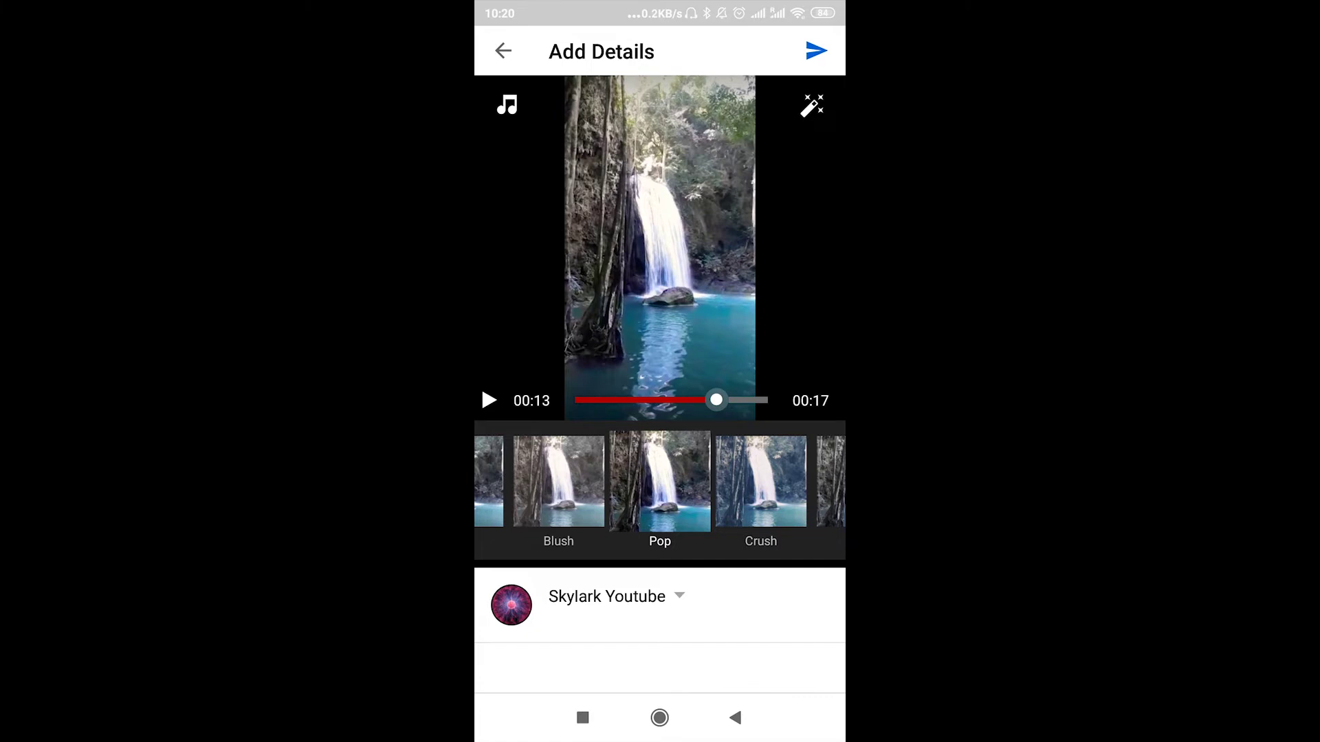
scroll(660, 412, "down", 5)
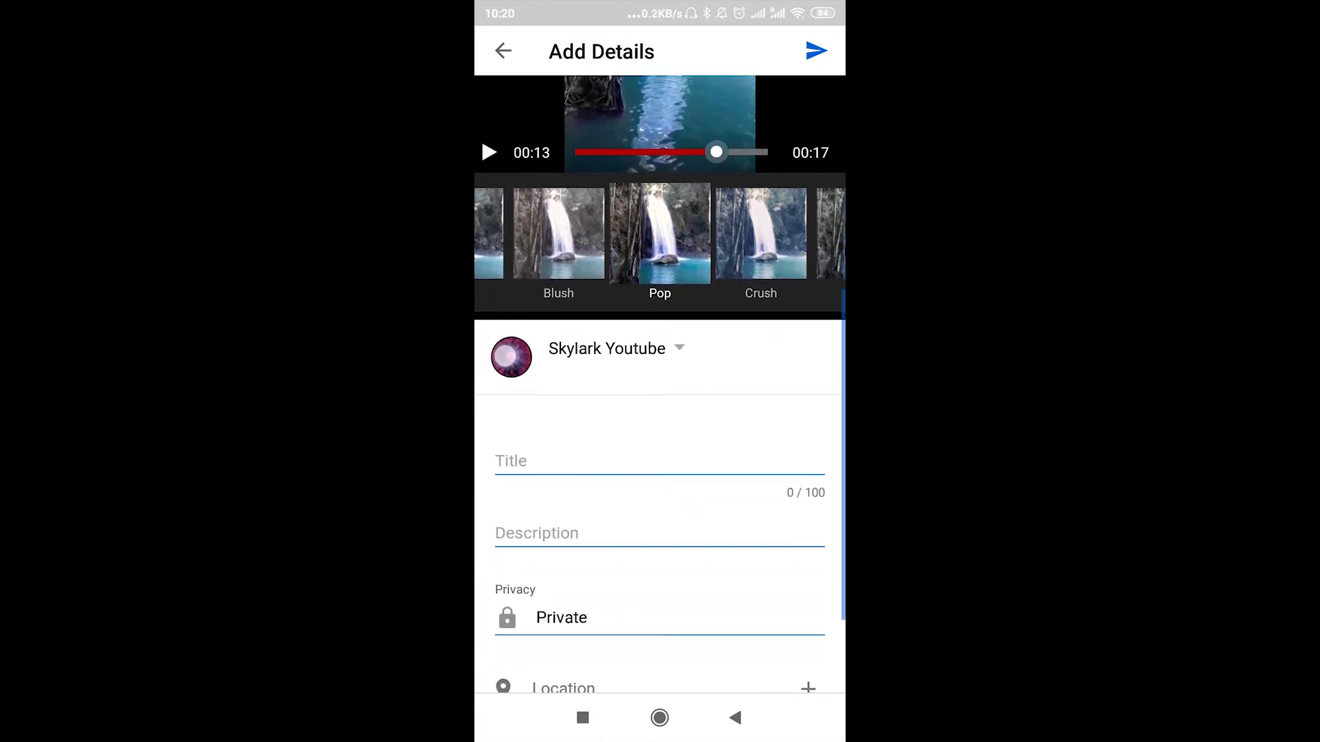
scroll(660, 412, "down", 3)
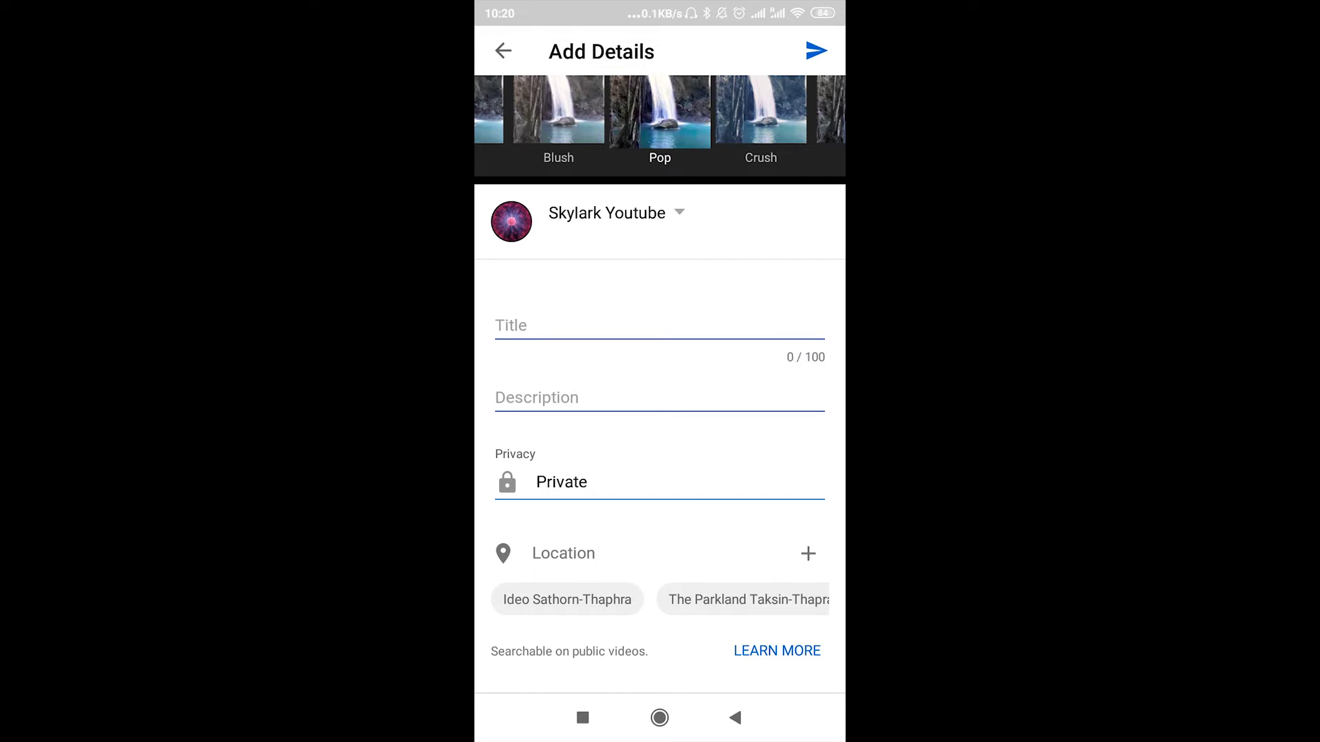
- Enter 'Waterfall' as both the video title and the description
left_click(661, 324)
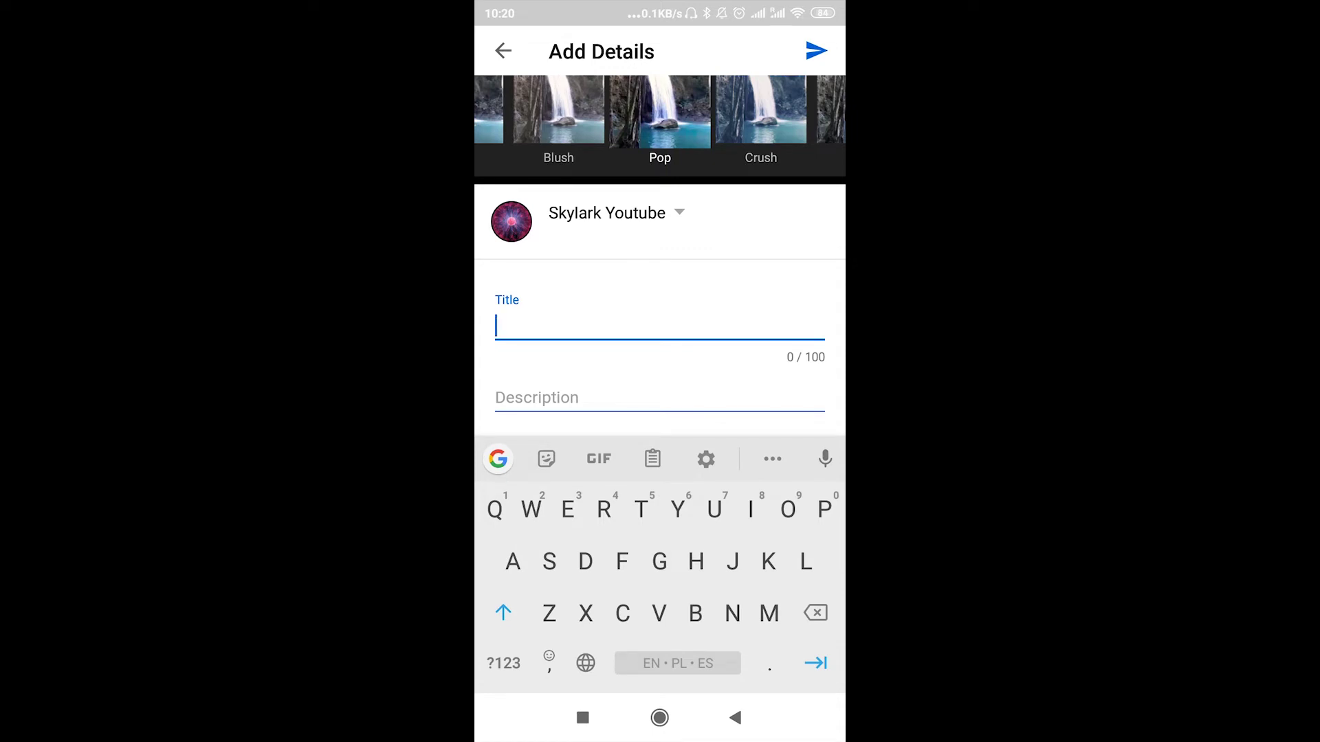
type("Waterfall")
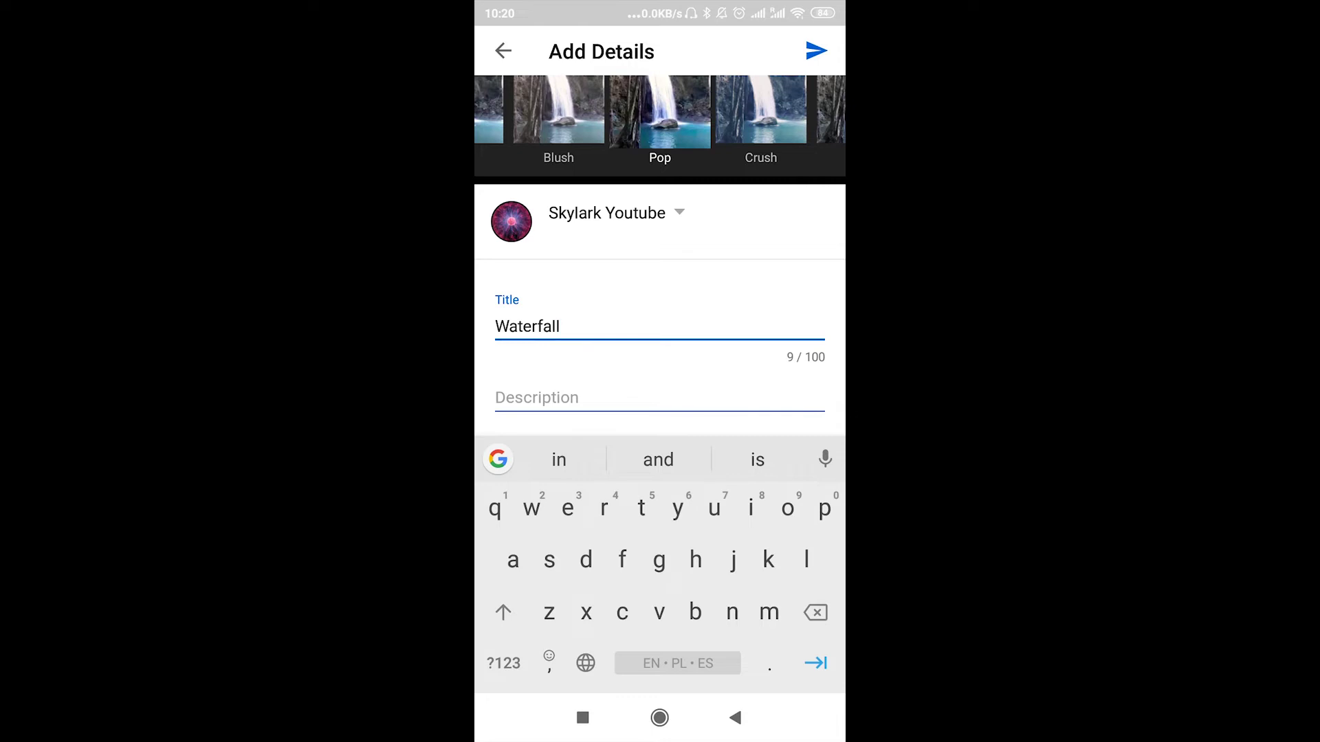
left_click(527, 397)
double_click(514, 328)
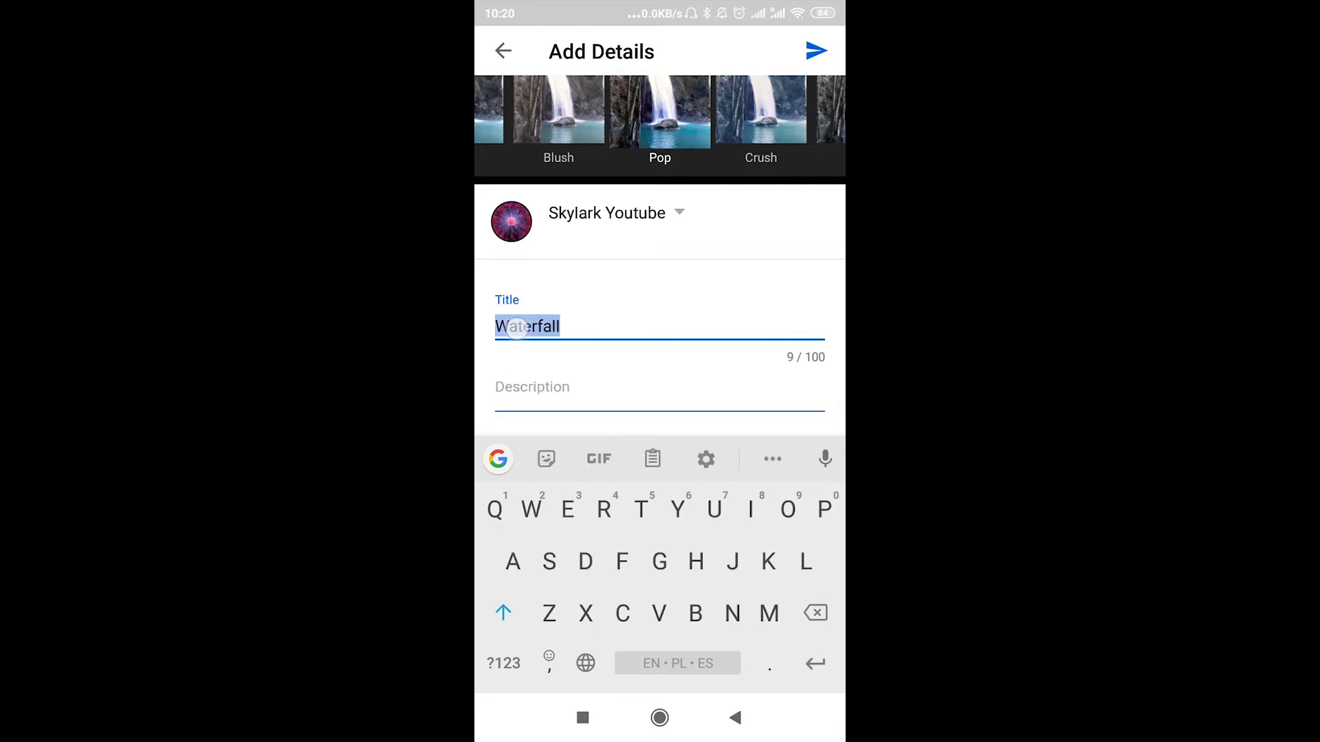
type("Waterfall")
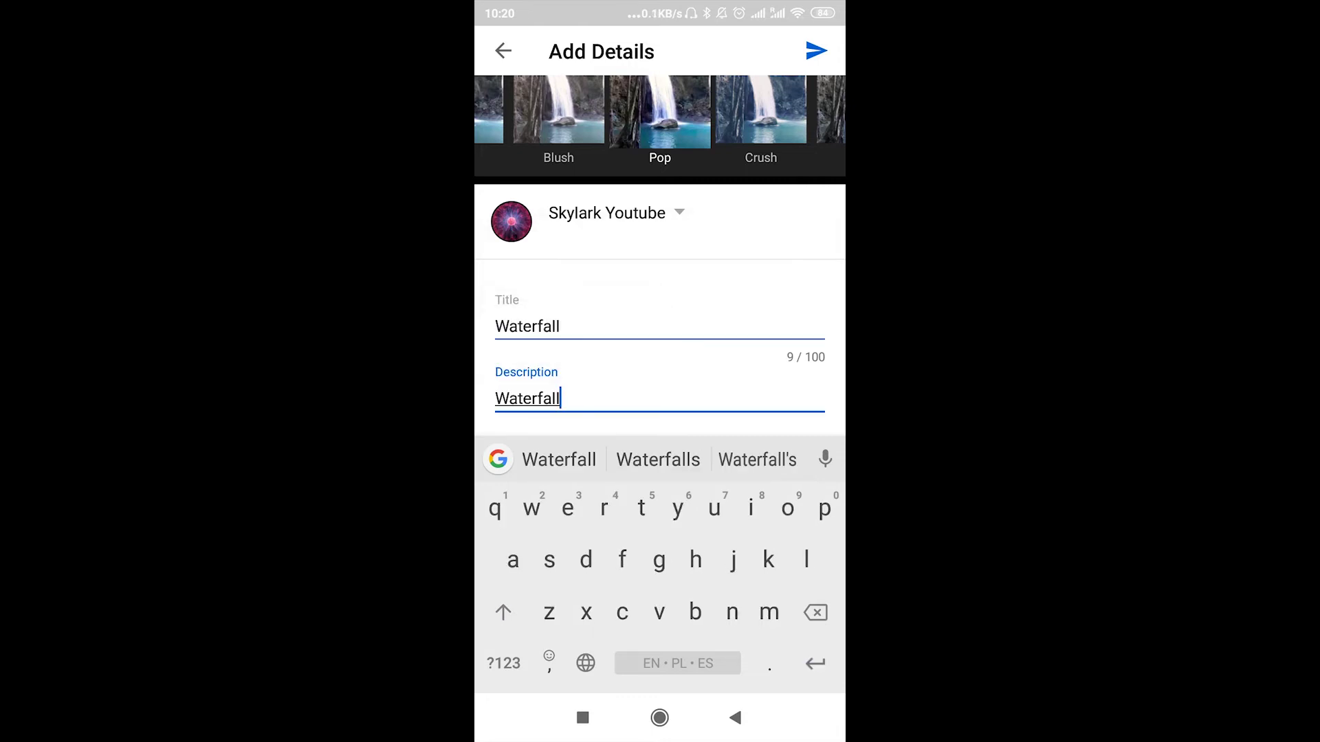
left_click_drag(496, 371, 495, 193)
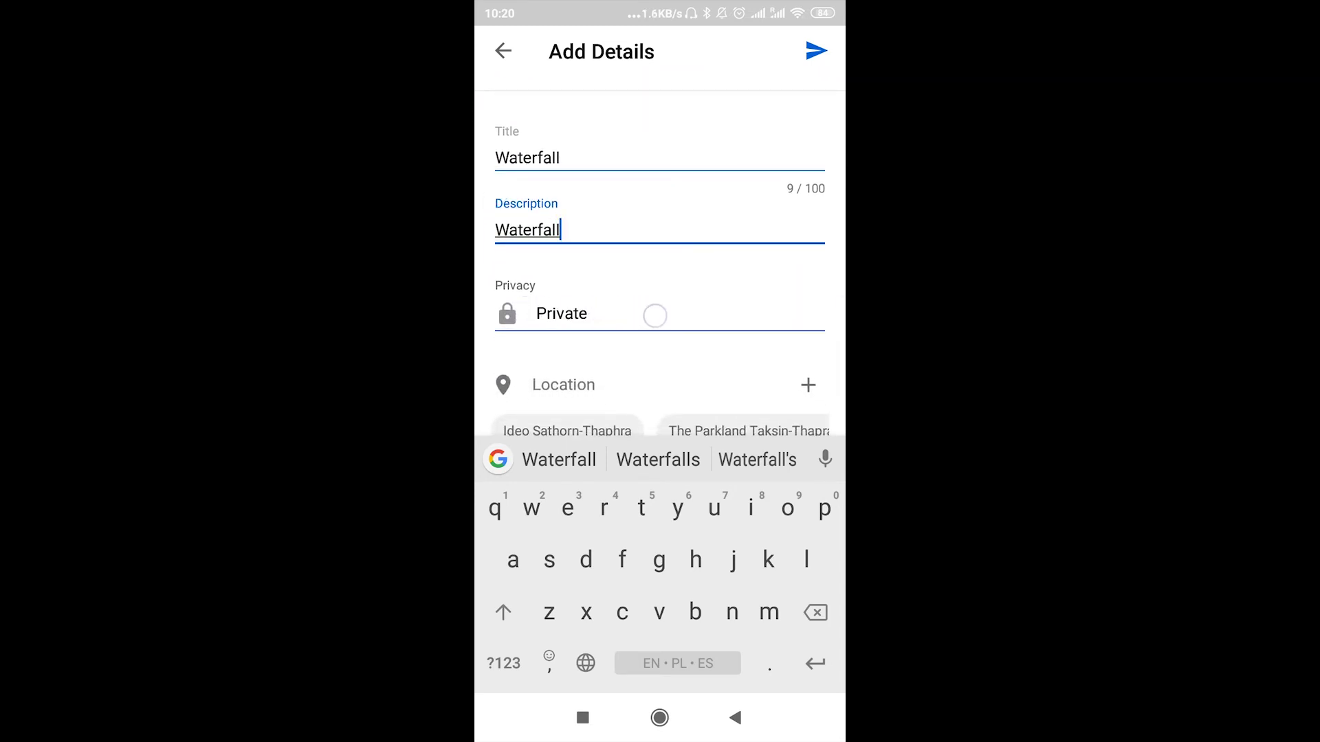
- Keep the video's privacy at Private and bring up the location search
left_click(602, 310)
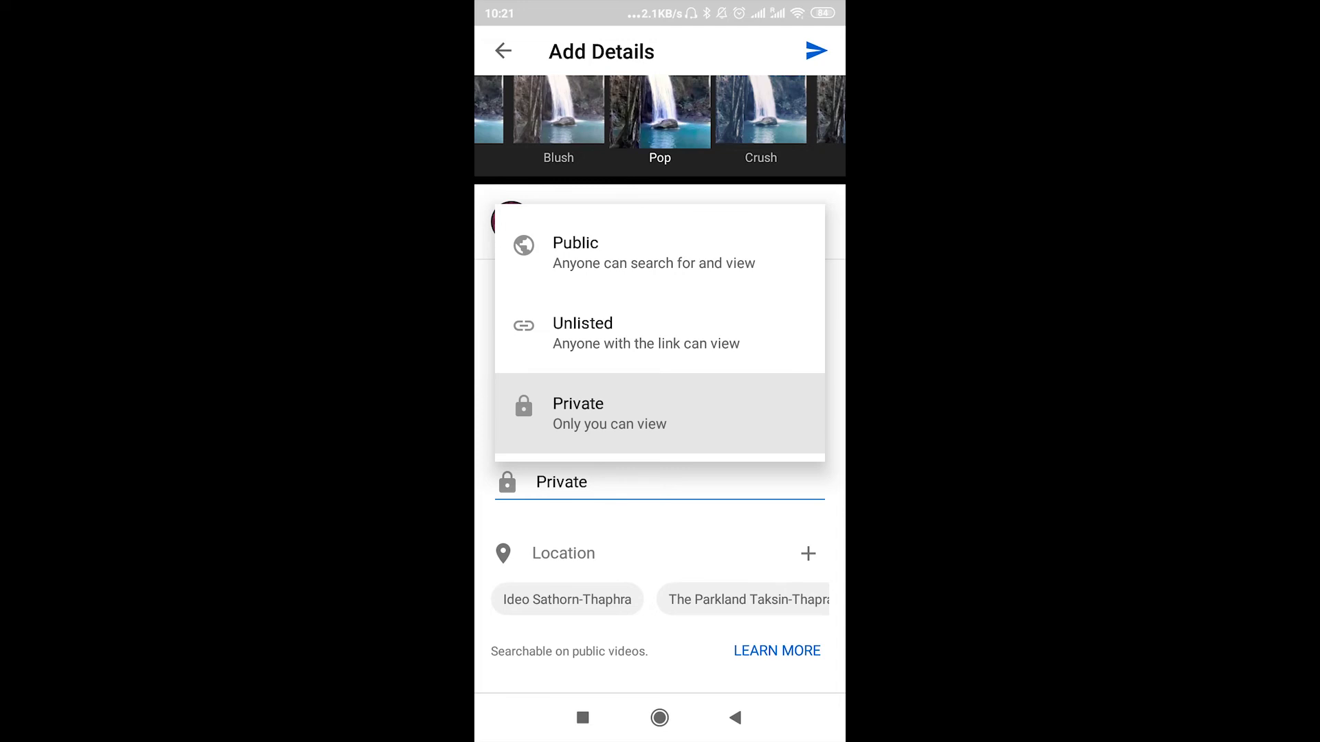
left_click(564, 421)
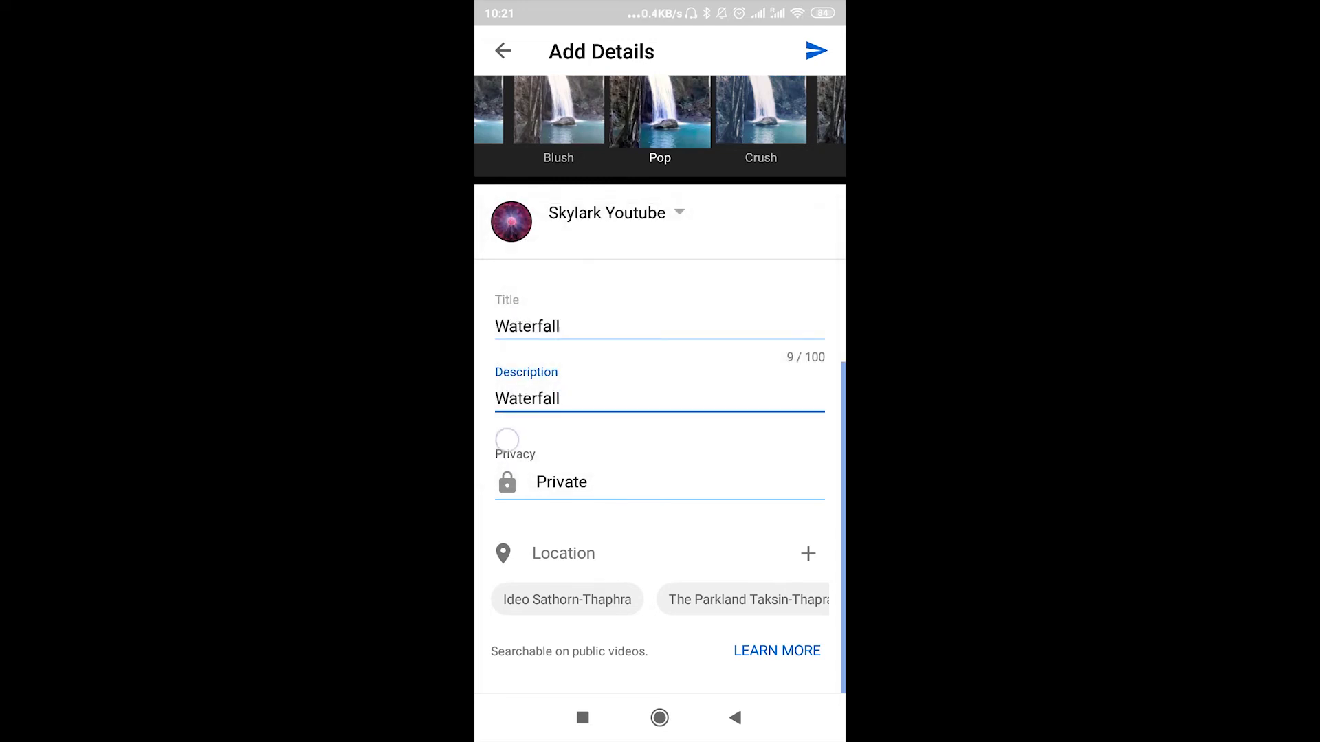
left_click(543, 553)
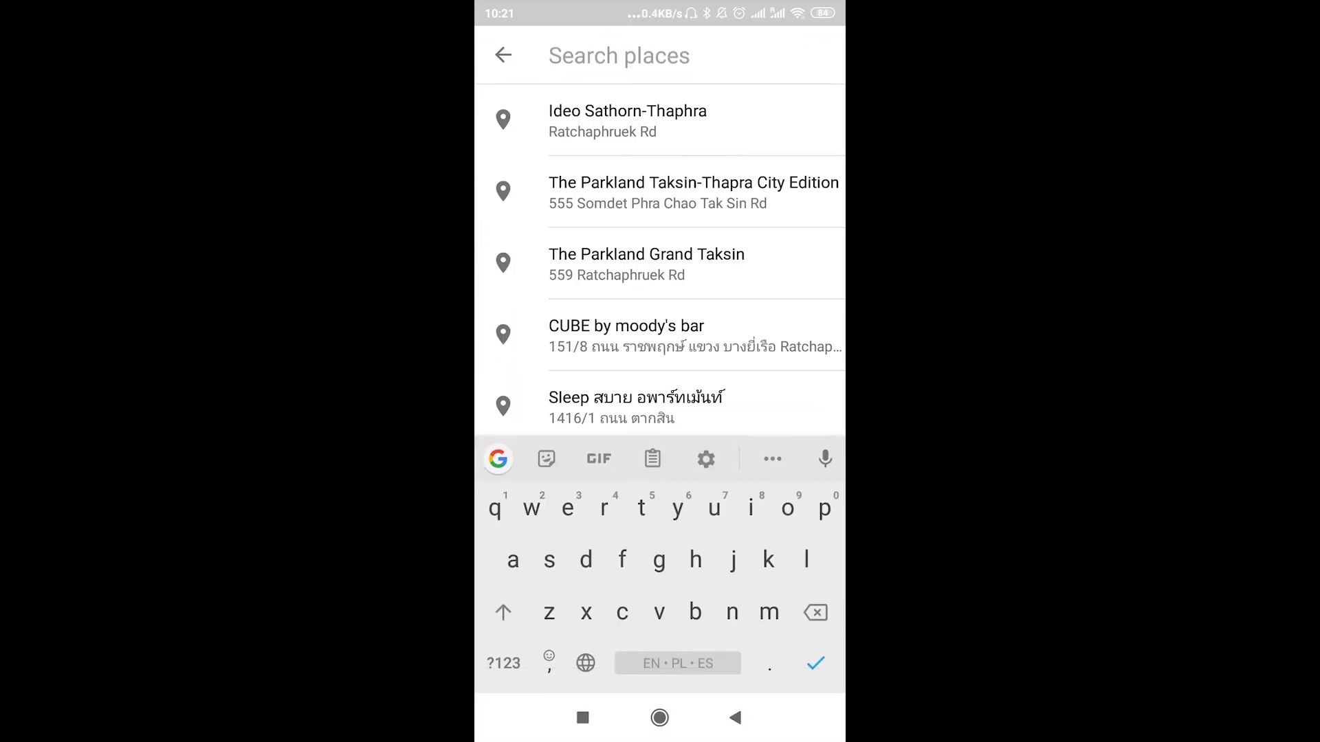
scroll(661, 258, "down", 5)
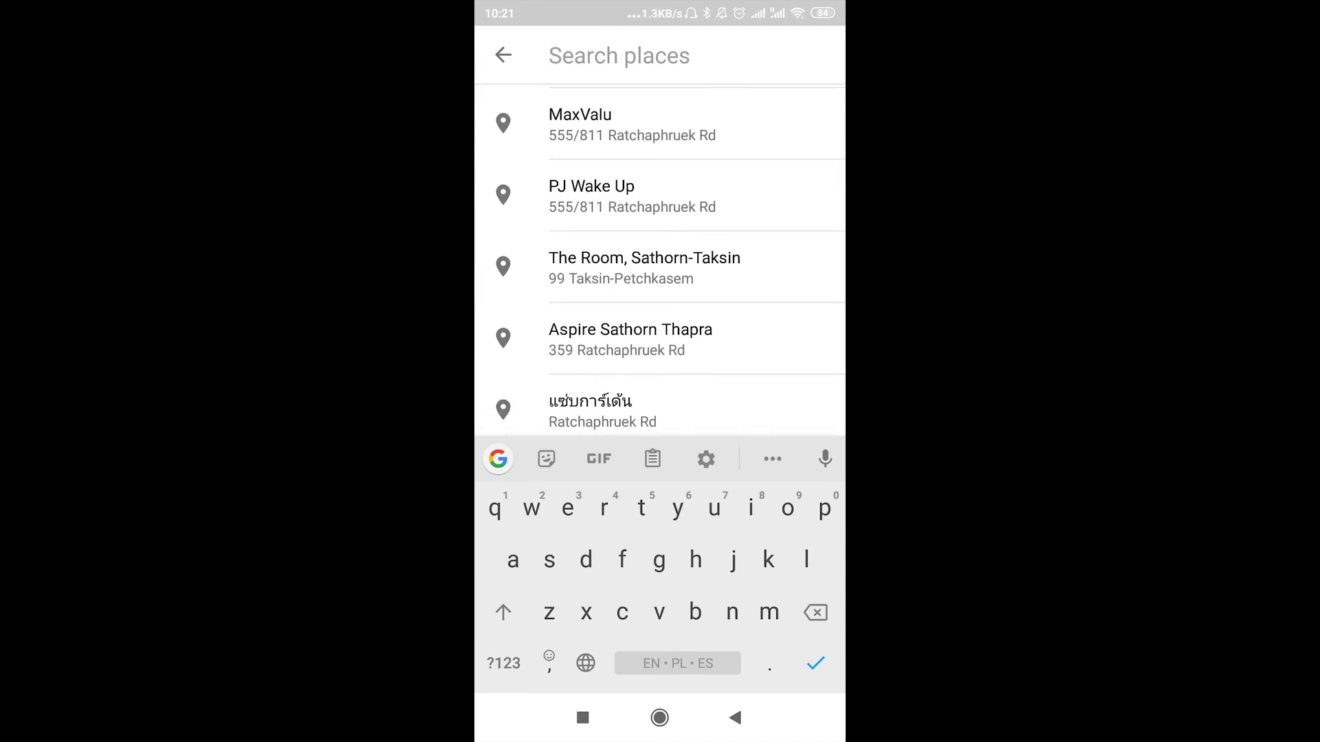
scroll(551, 292, "up", 5)
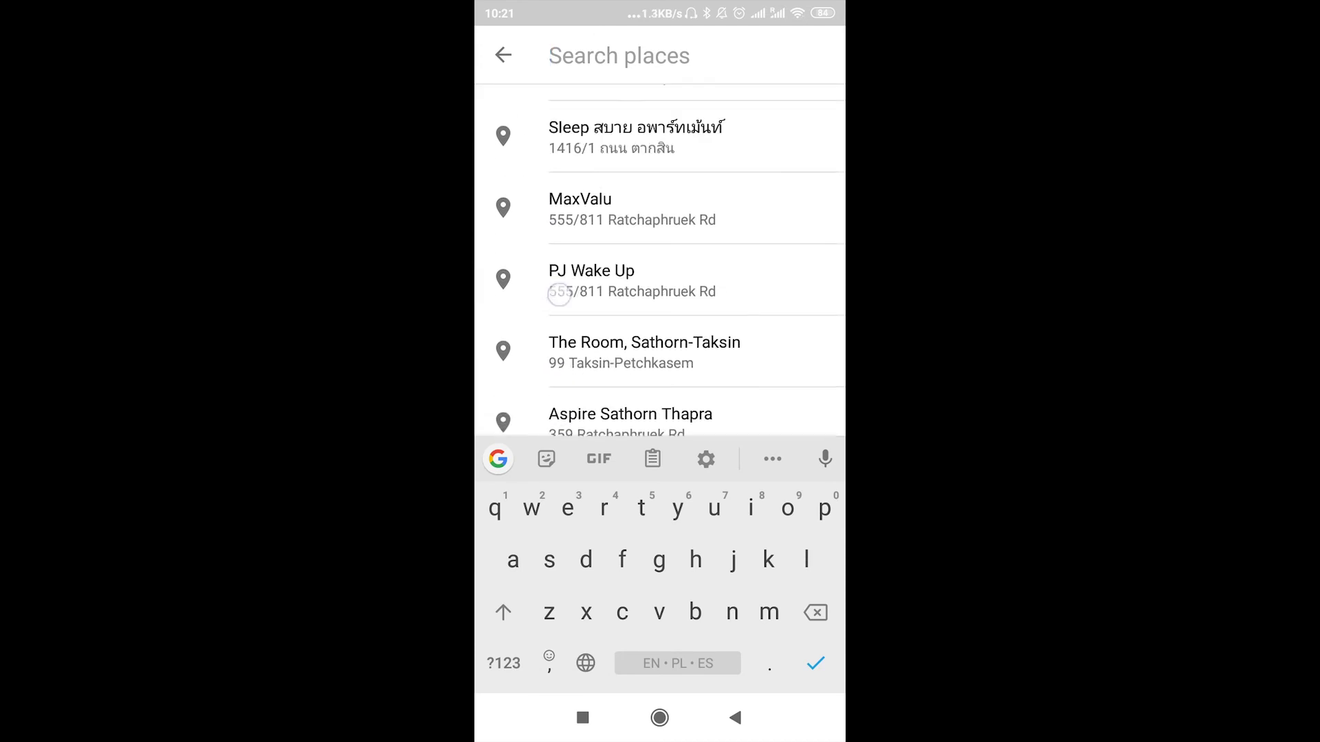
scroll(518, 279, "down", 3)
scroll(518, 279, "up", 1)
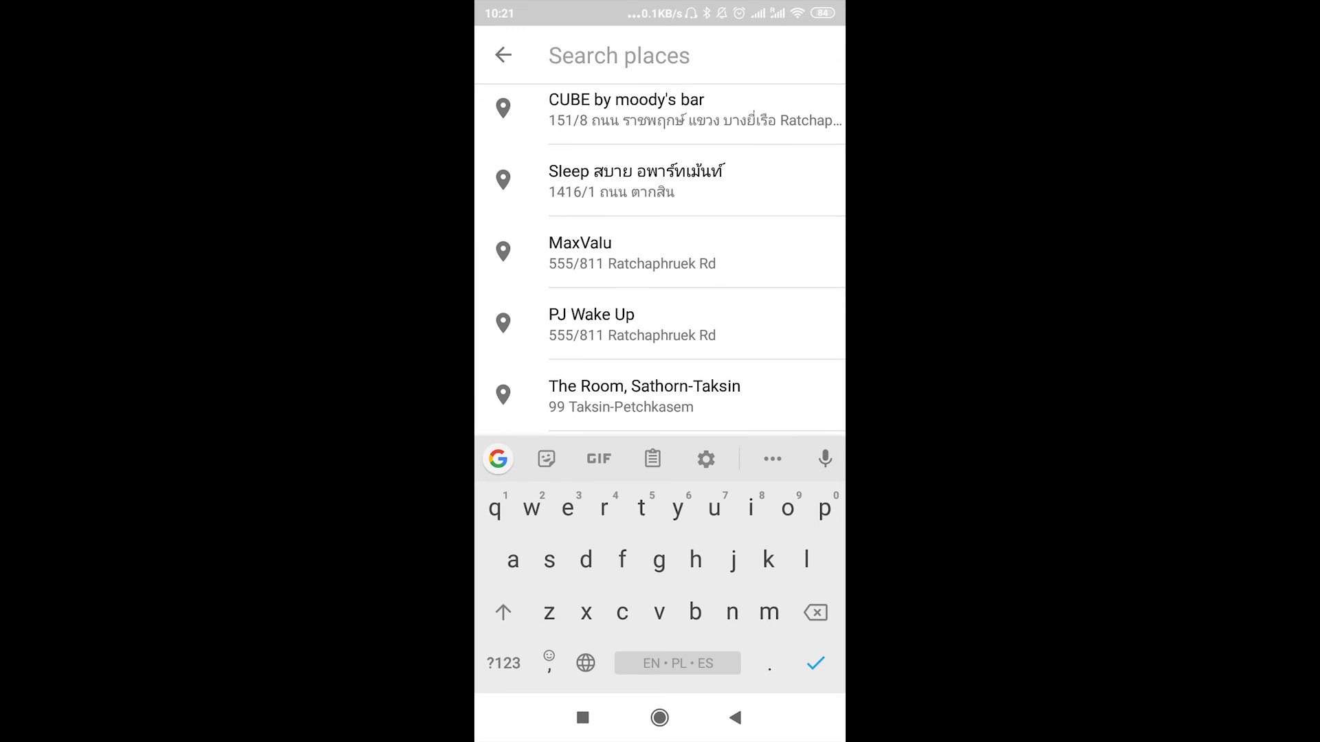
- Leave the place search without a location and submit the Waterfall upload
left_click(504, 55)
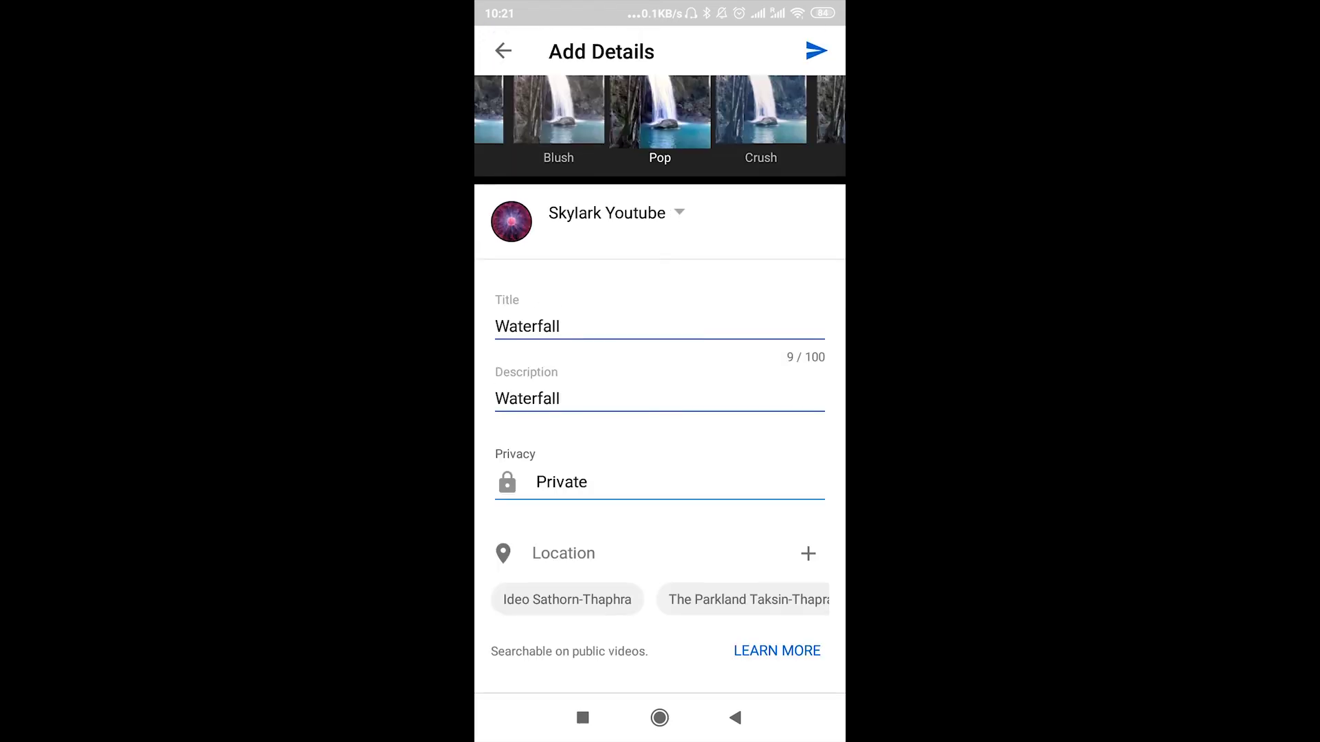
mouse_move(610, 492)
left_mouse_down()
mouse_move(606, 347)
mouse_move(584, 334)
left_mouse_up()
left_click(810, 54)
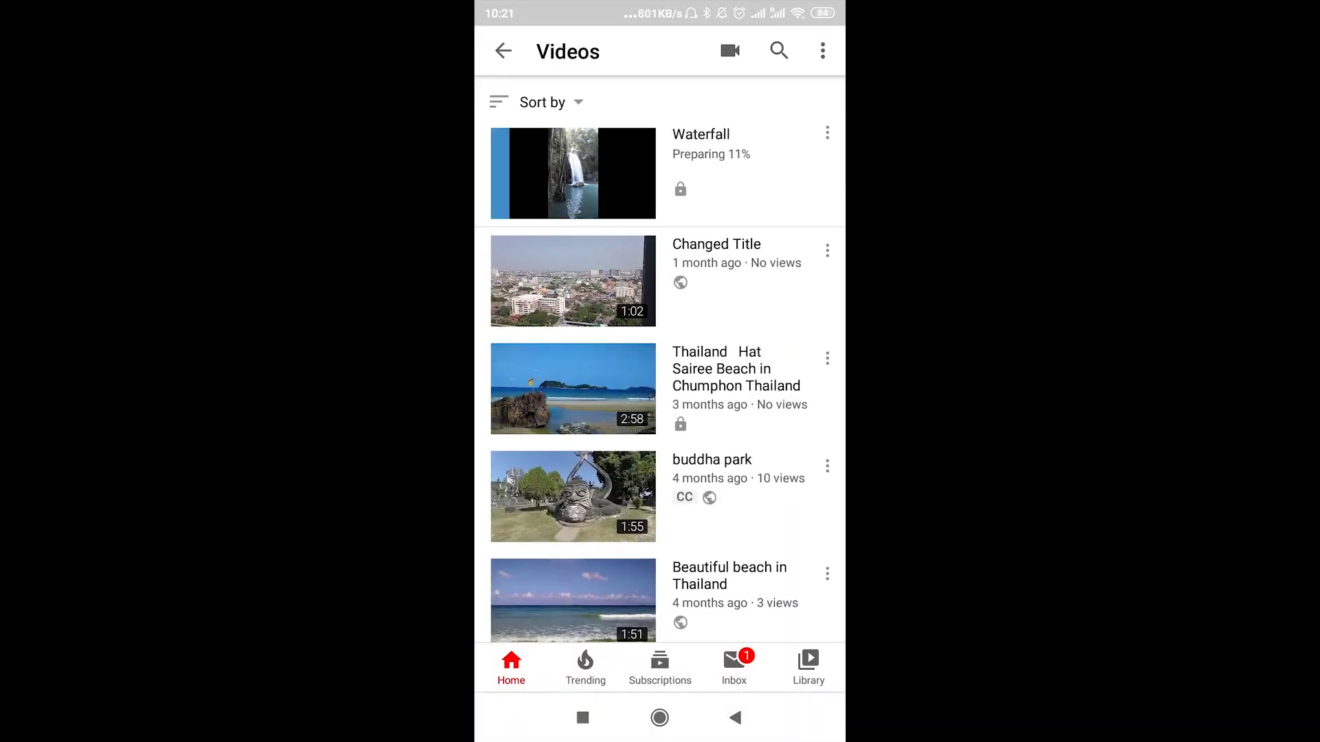
- Follow the private Waterfall upload in the Videos list until it reaches preparing 30%
left_click(821, 267)
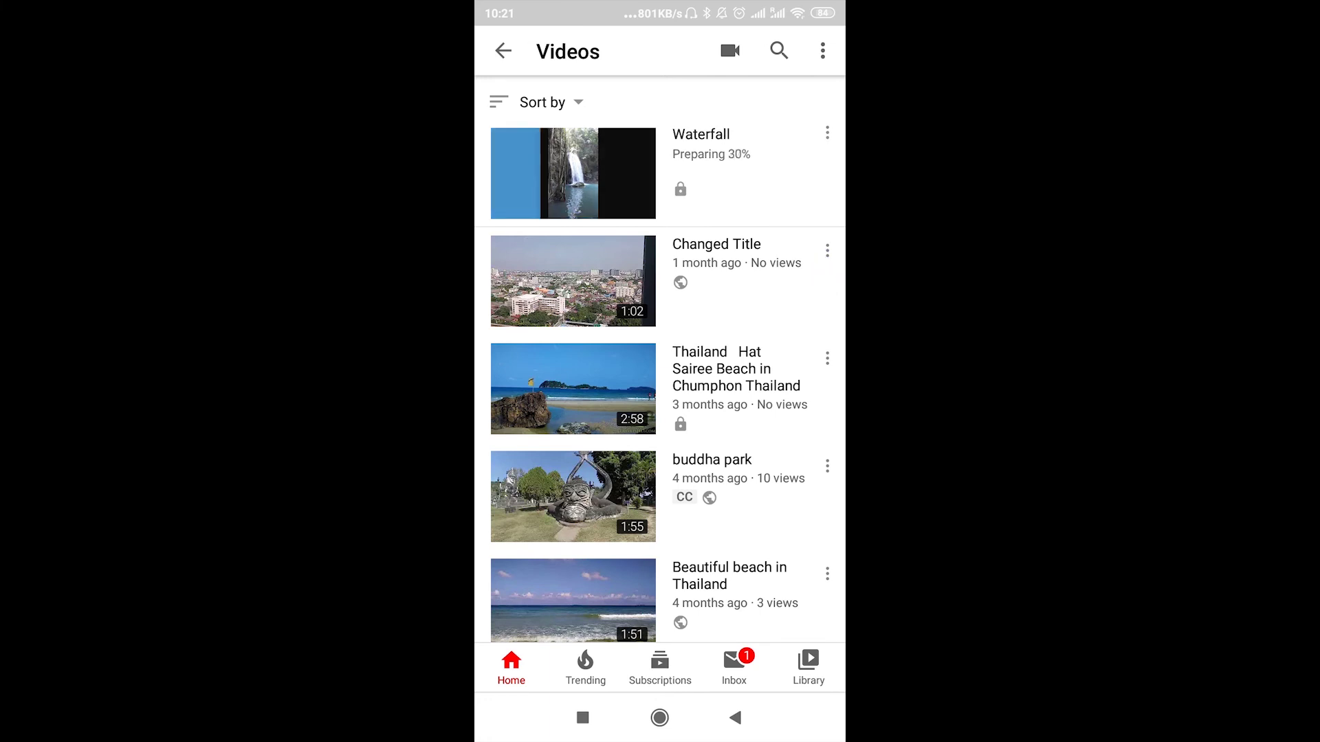